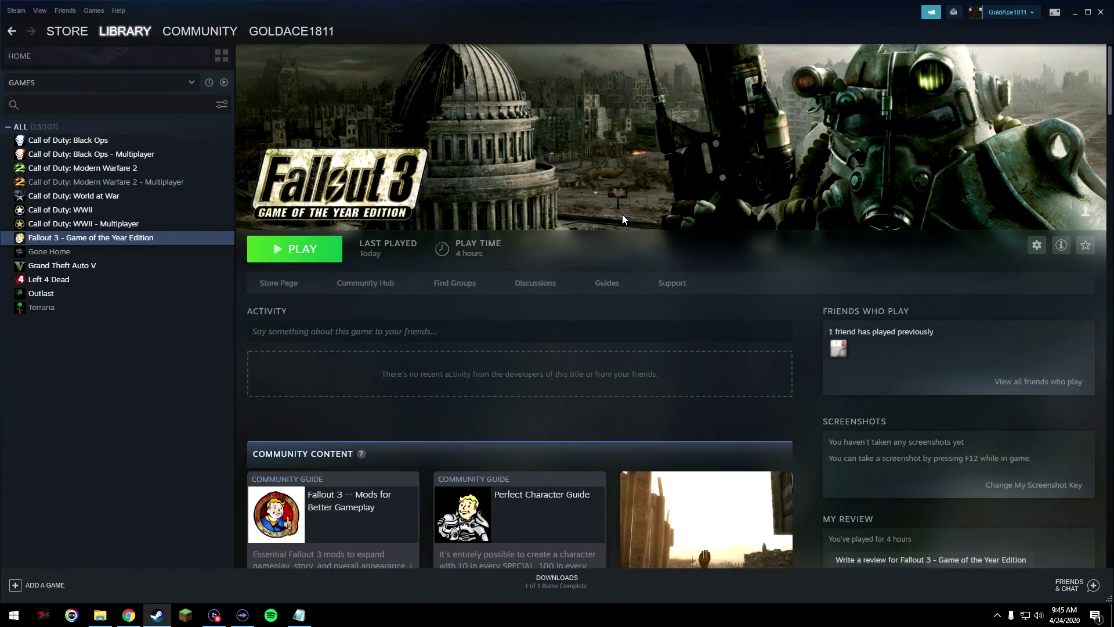
Open Fallout 3's install folder via Steam Properties > Local Files > Browse Local Files
right_click(202, 240)
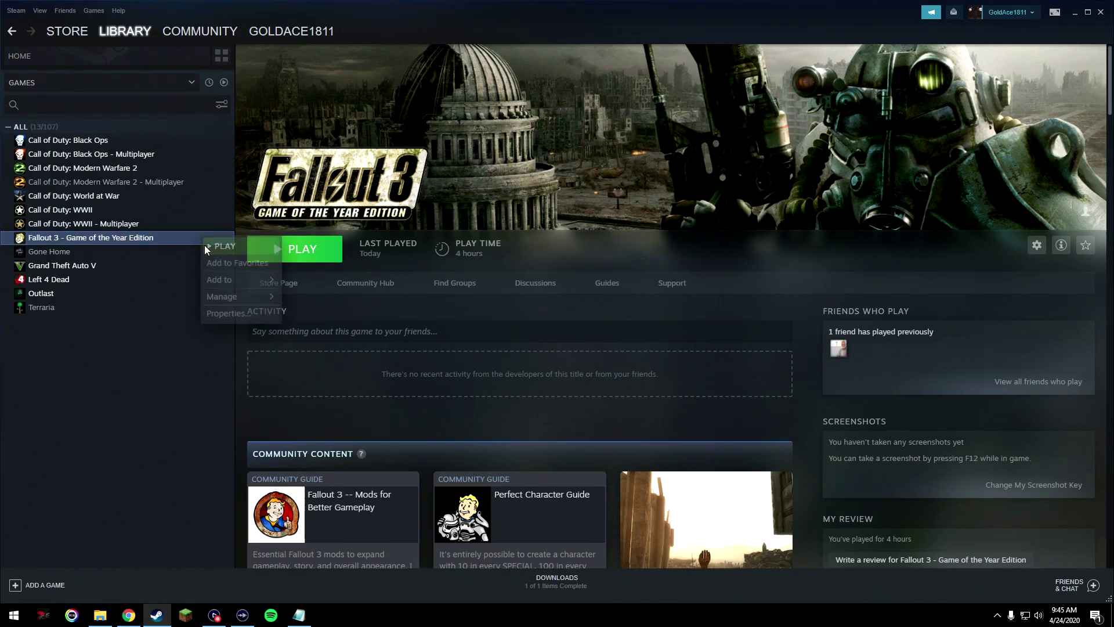
left_click(235, 314)
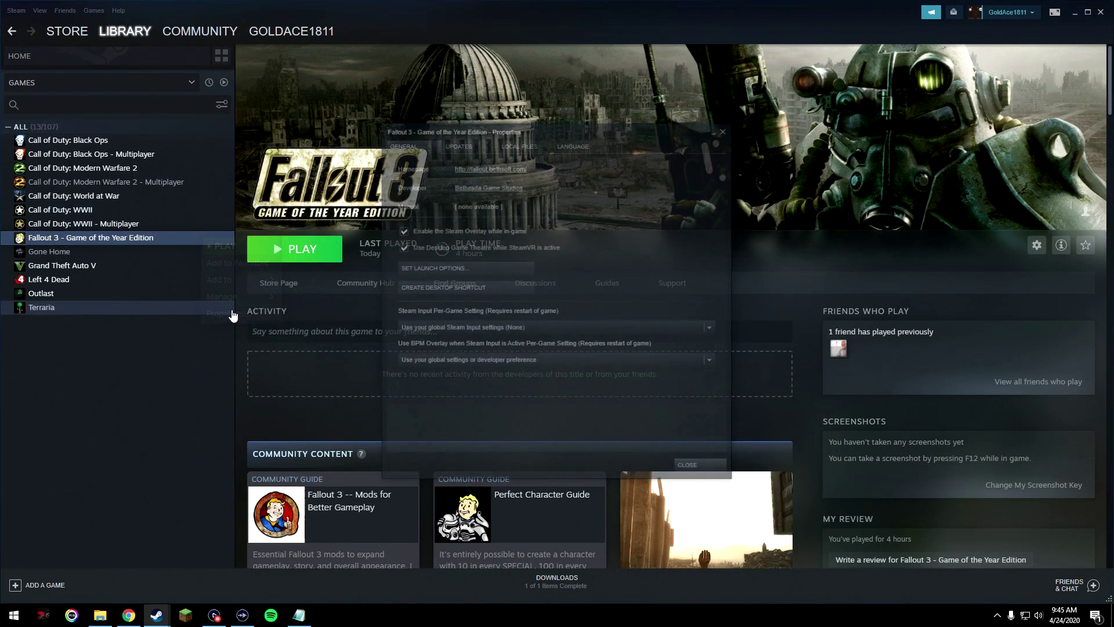
left_click(510, 145)
left_click(455, 190)
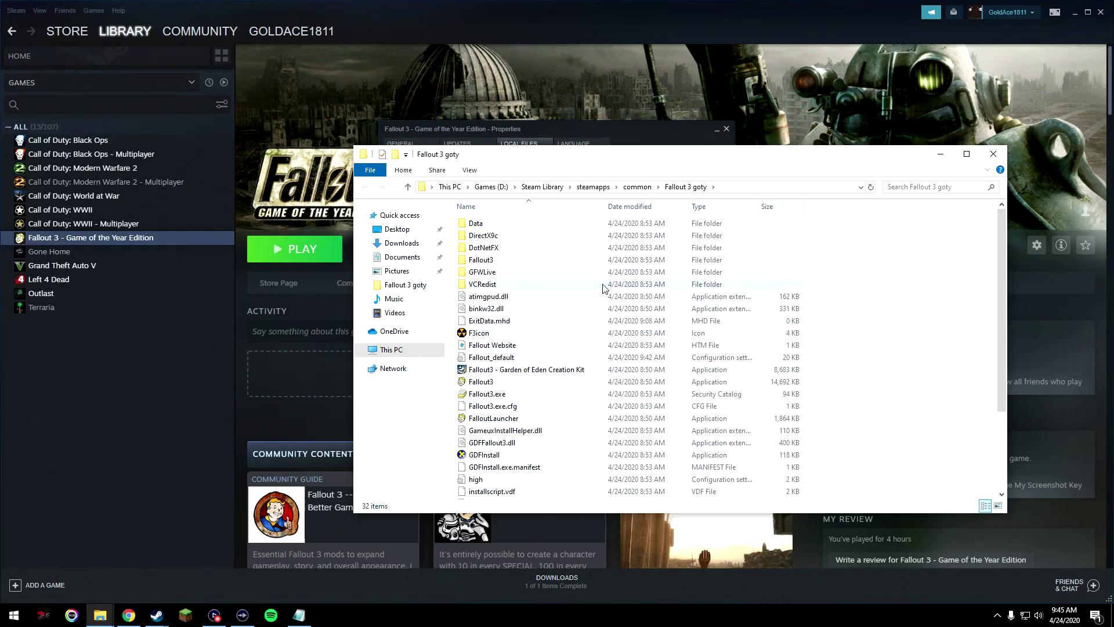
Open Fallout_default in Notepad and search it for 'BuseThread'
double_click(499, 358)
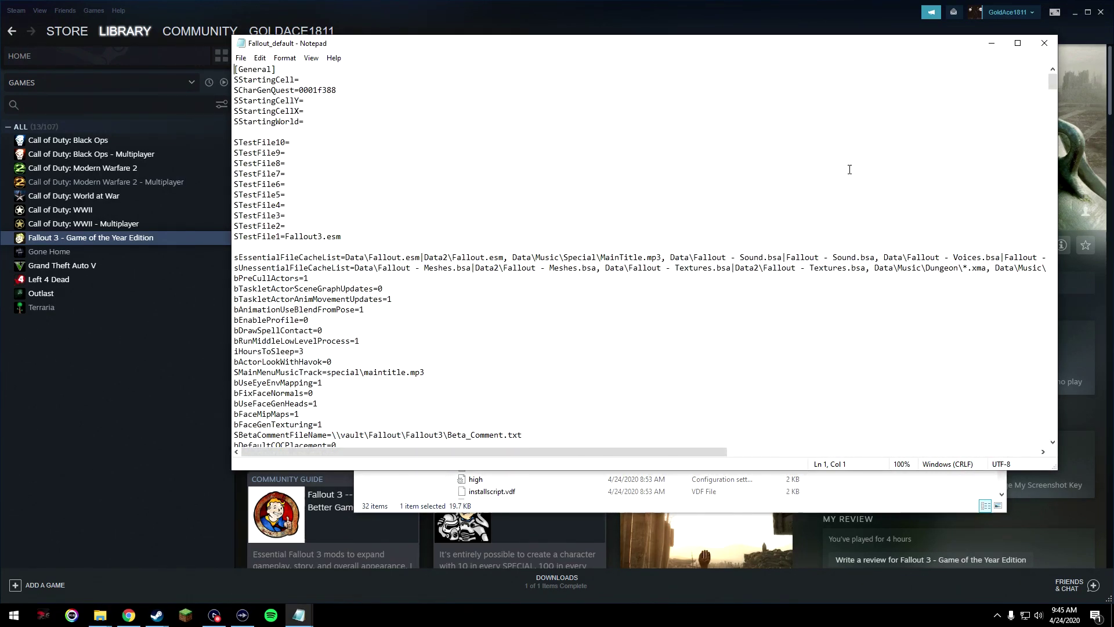
key("ctrl+f")
key("BackSpace")
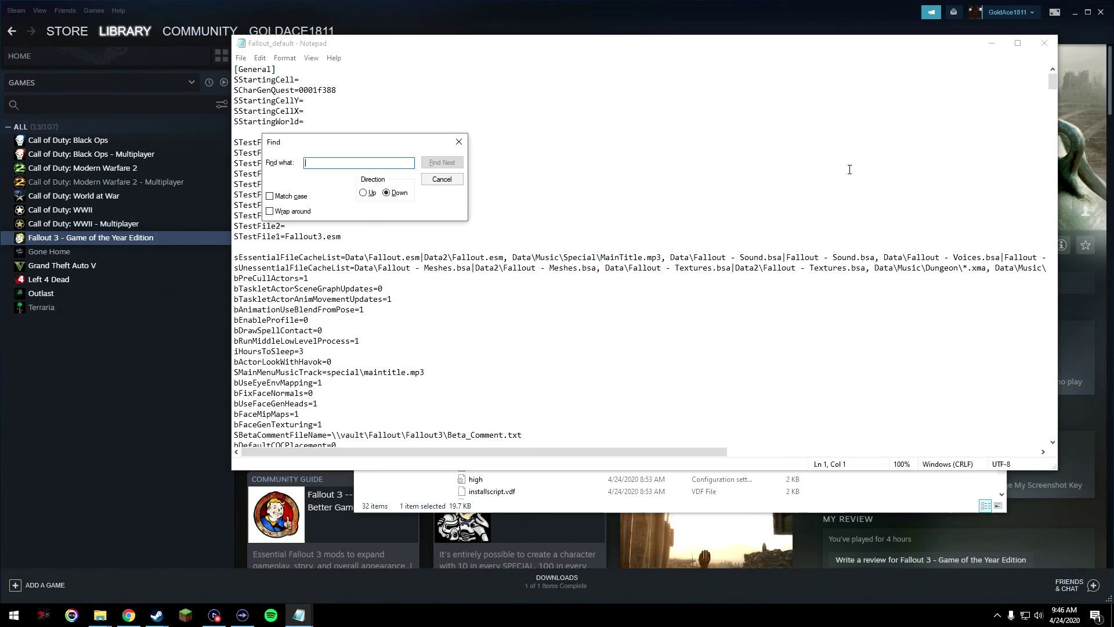
type("Buse")
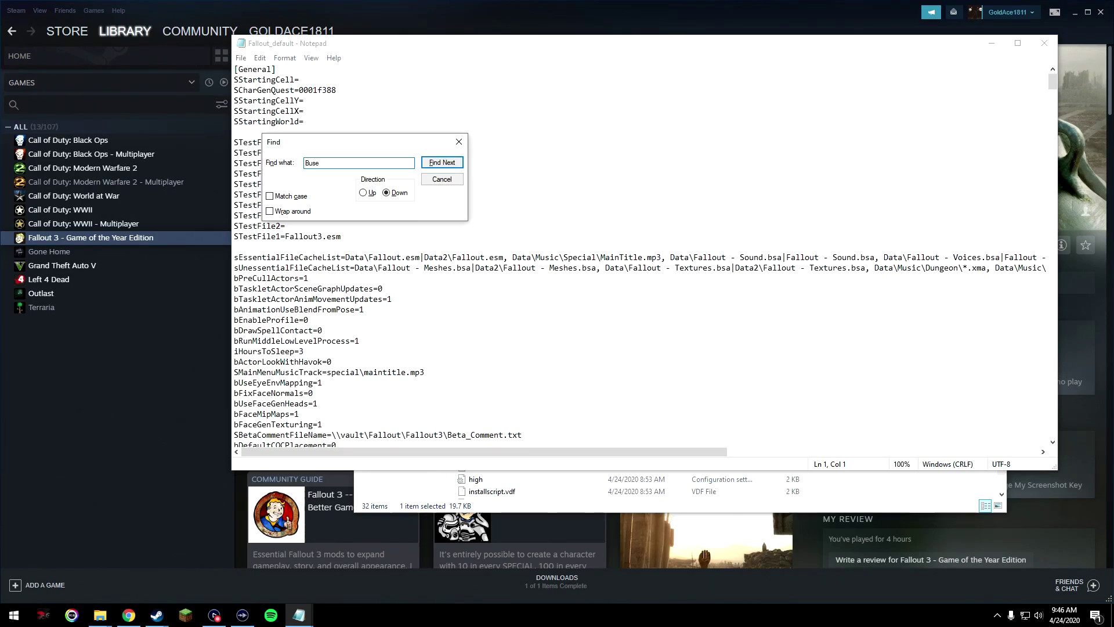
type("Thread")
Step through the matches to the bUseThreadedAI=0 line and close the search
left_click(439, 163)
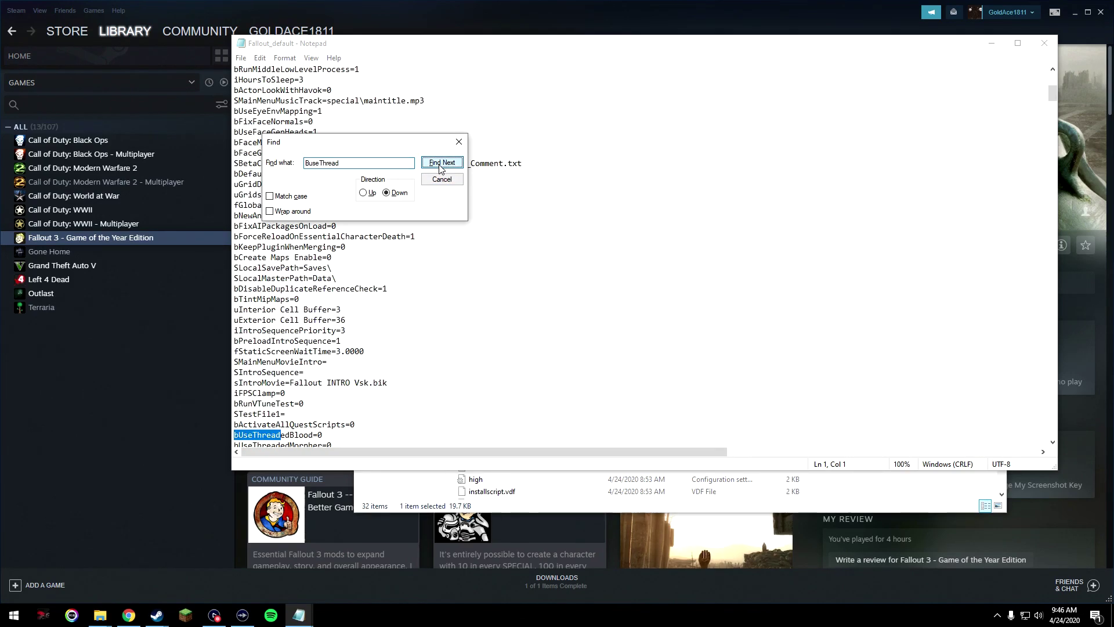
left_click(439, 163)
left_click(439, 163)
left_click(439, 163)
left_click(439, 163)
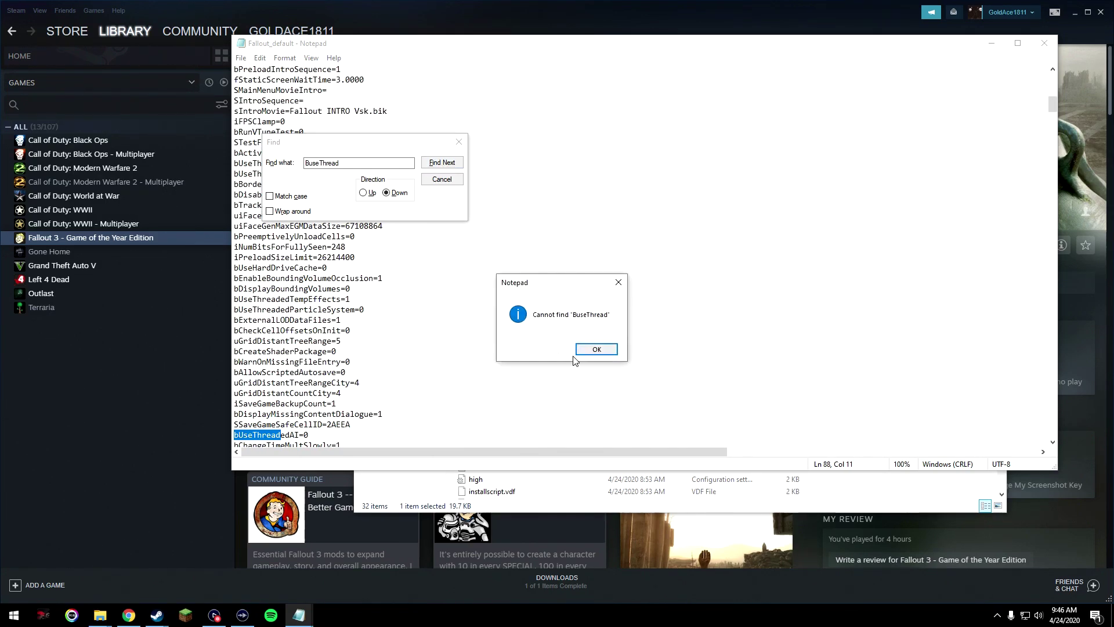
key("Return")
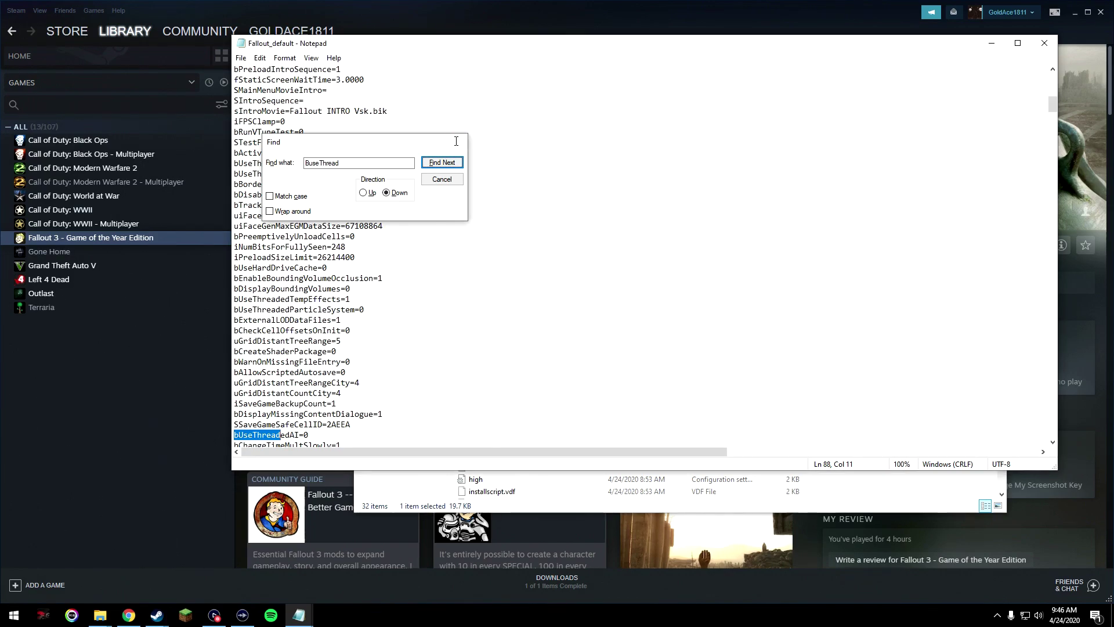
left_click(461, 144)
Change bUseThreadedAI from 0 to 1 and start a new line beneath it
scroll(309, 371, "down", 2)
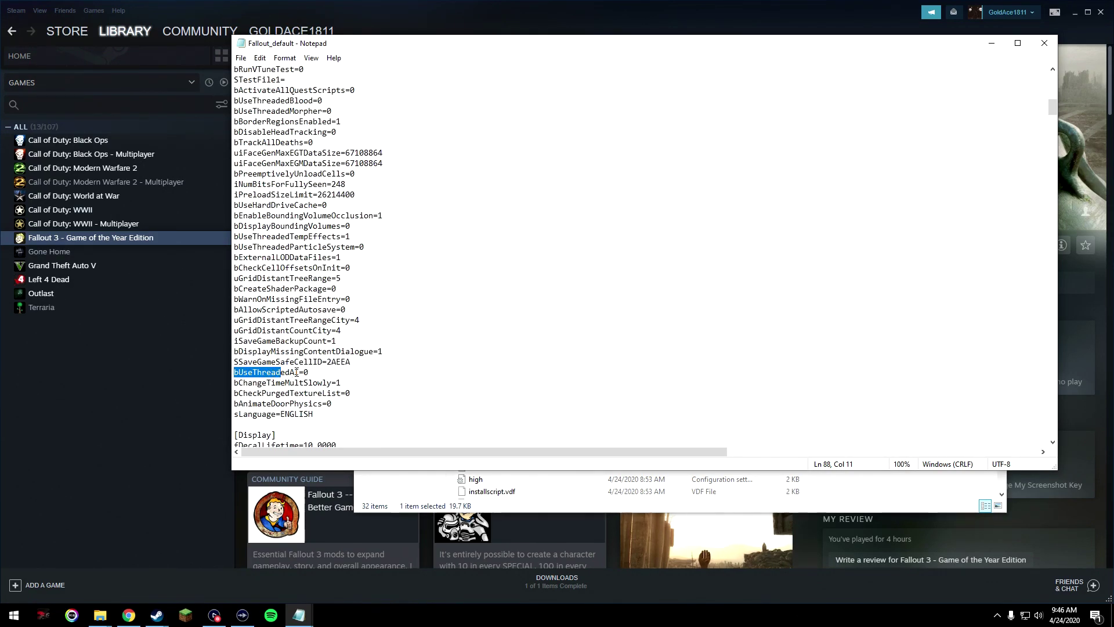
left_click(289, 372)
key("BackSpace")
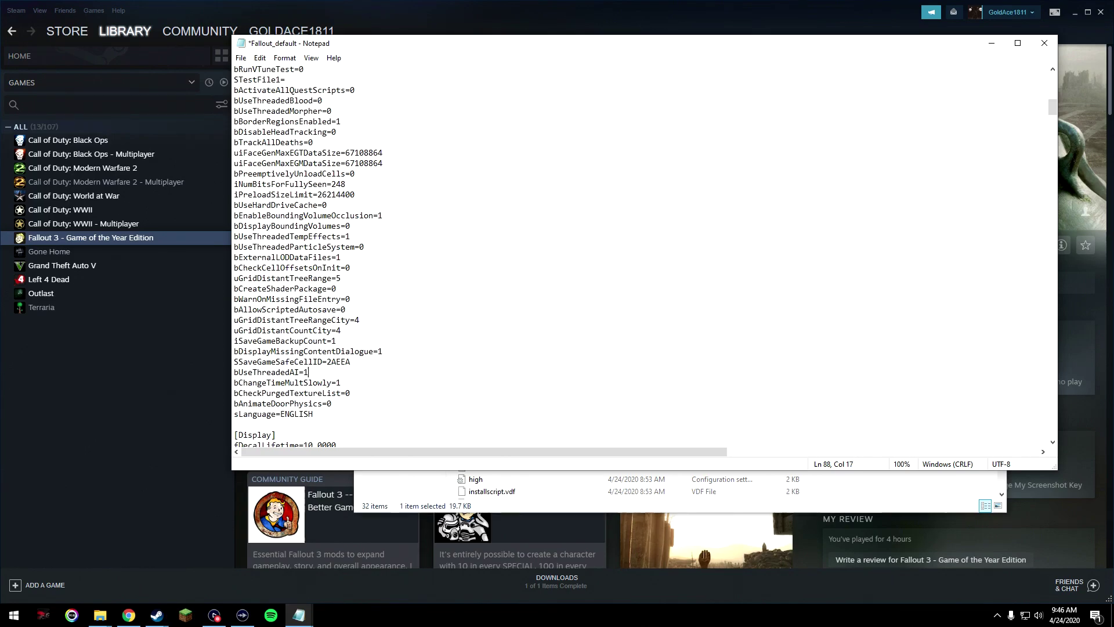
type("1")
key("Return")
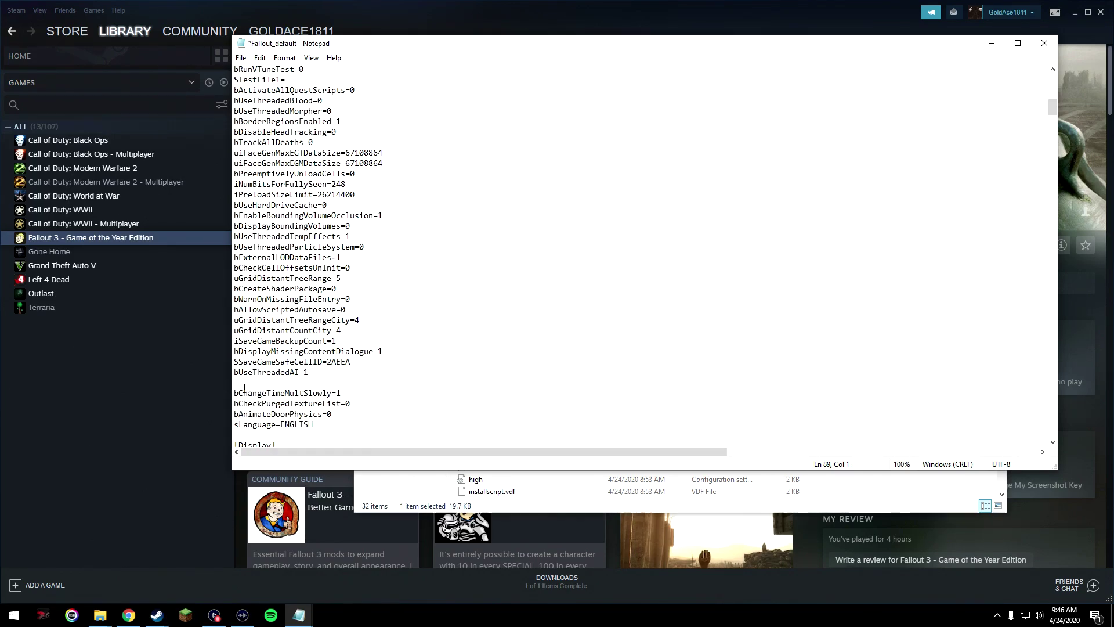
Copy iNumHWThreads=2 from the Untitled note and paste it into the new line
mouse_move(299, 614)
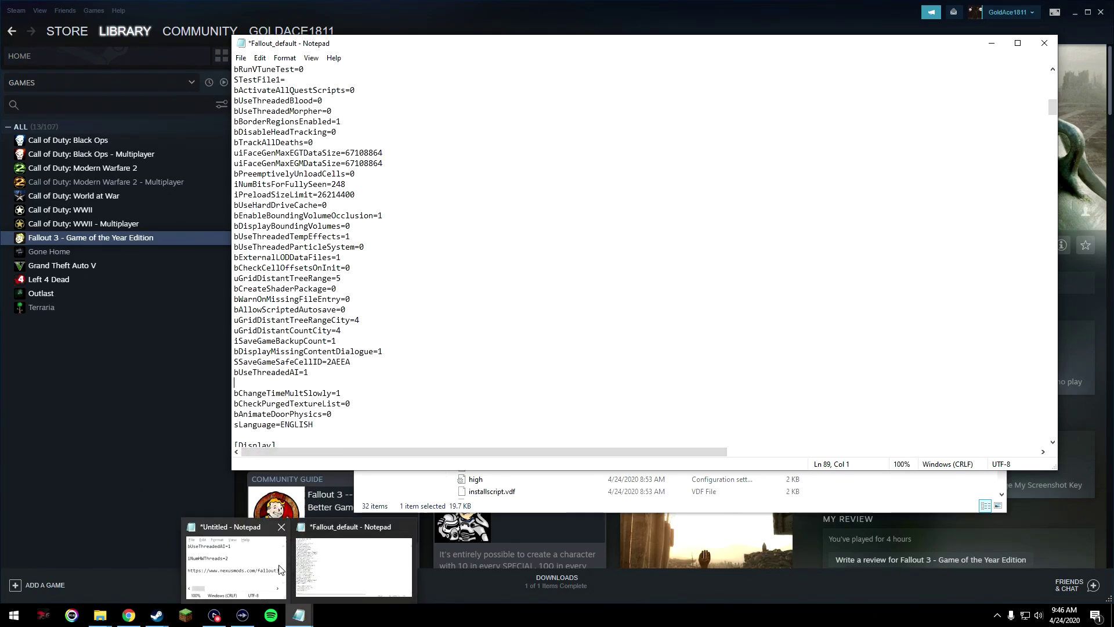
left_click(280, 570)
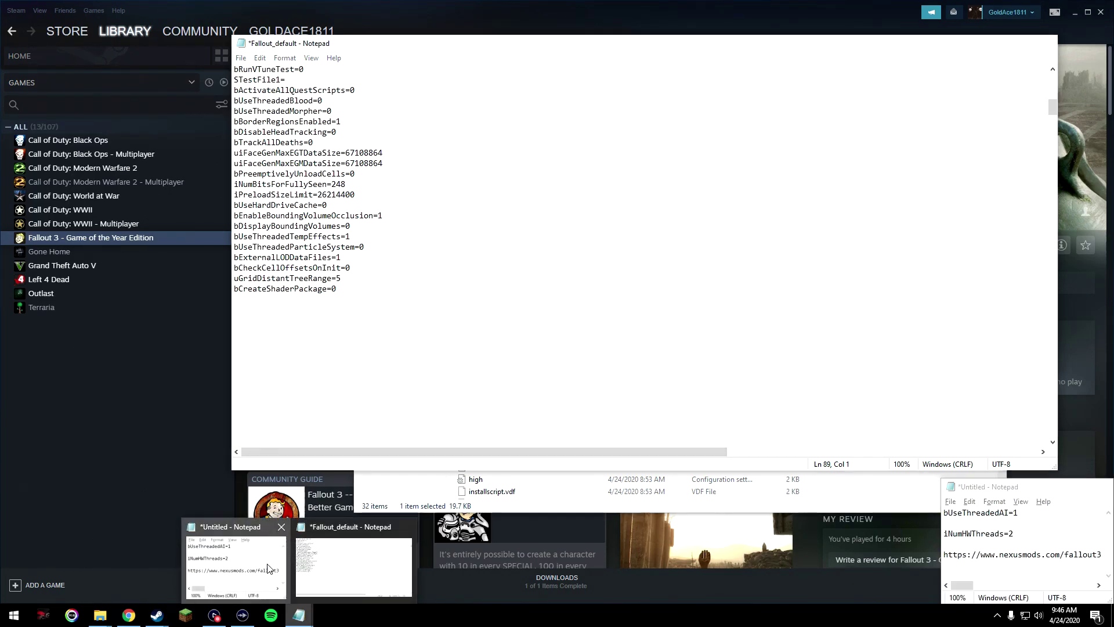
double_click(983, 532)
left_click(982, 532)
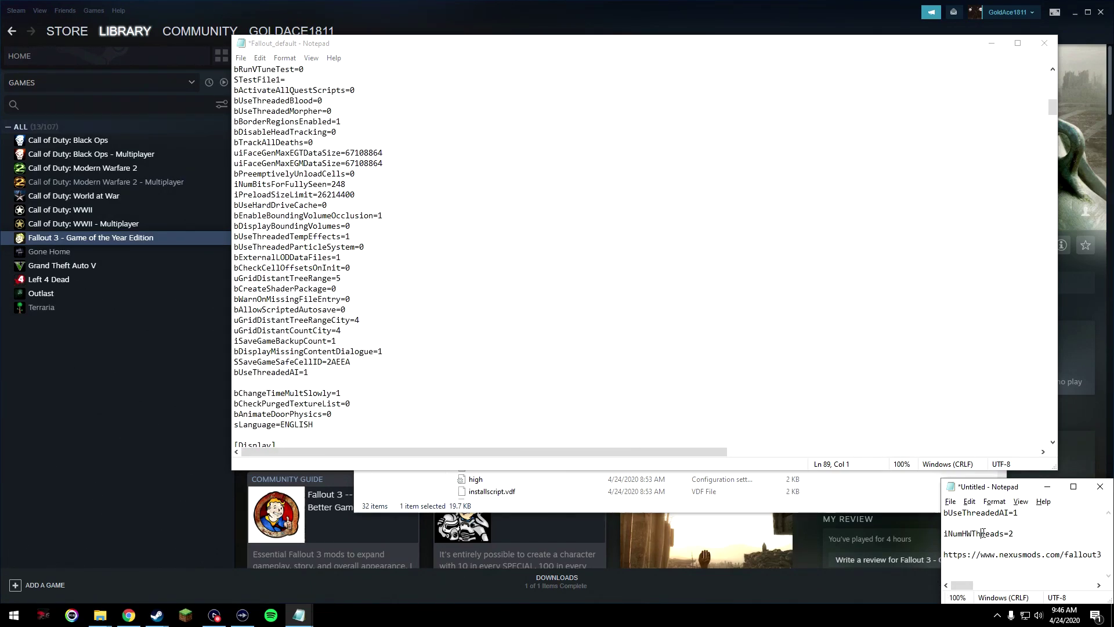
left_click_drag(1019, 533, 945, 532)
right_click(947, 528)
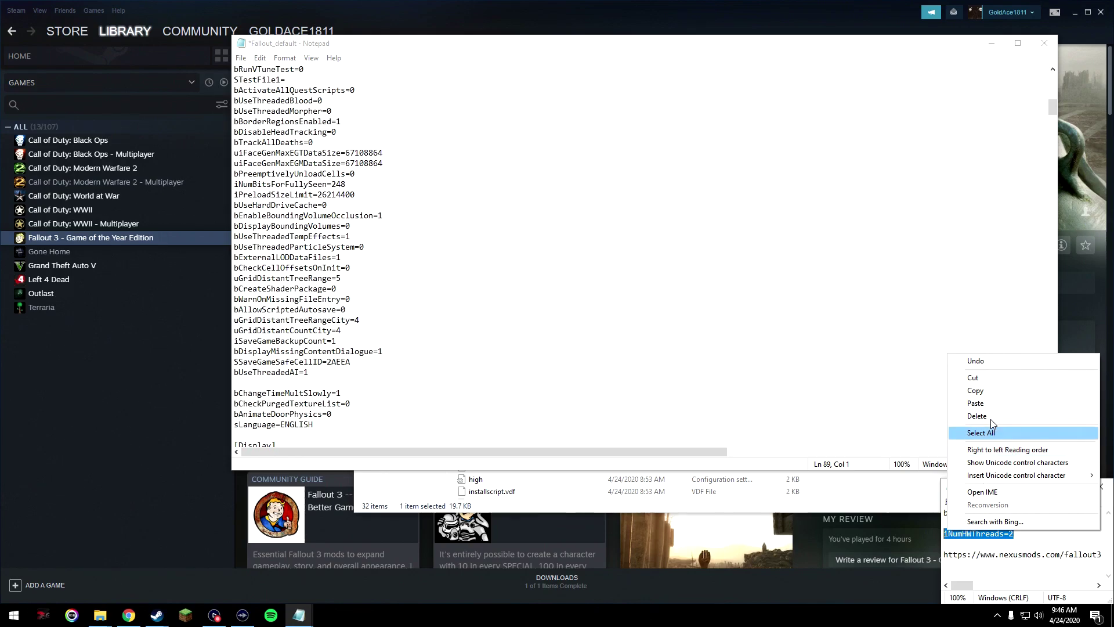
left_click(987, 390)
left_click(273, 378)
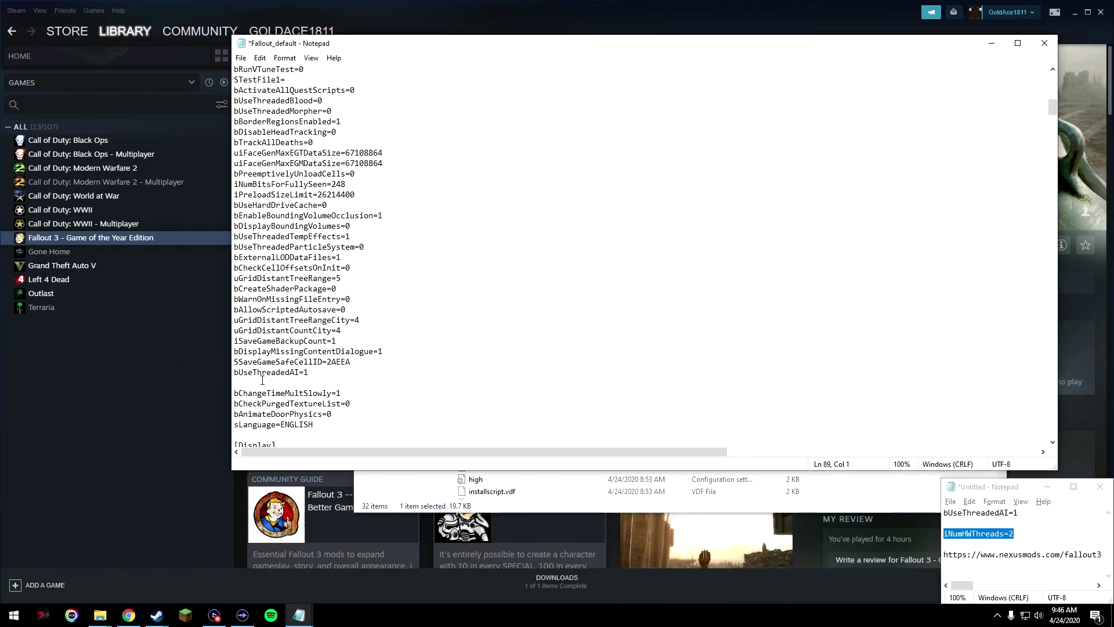
right_click(259, 379)
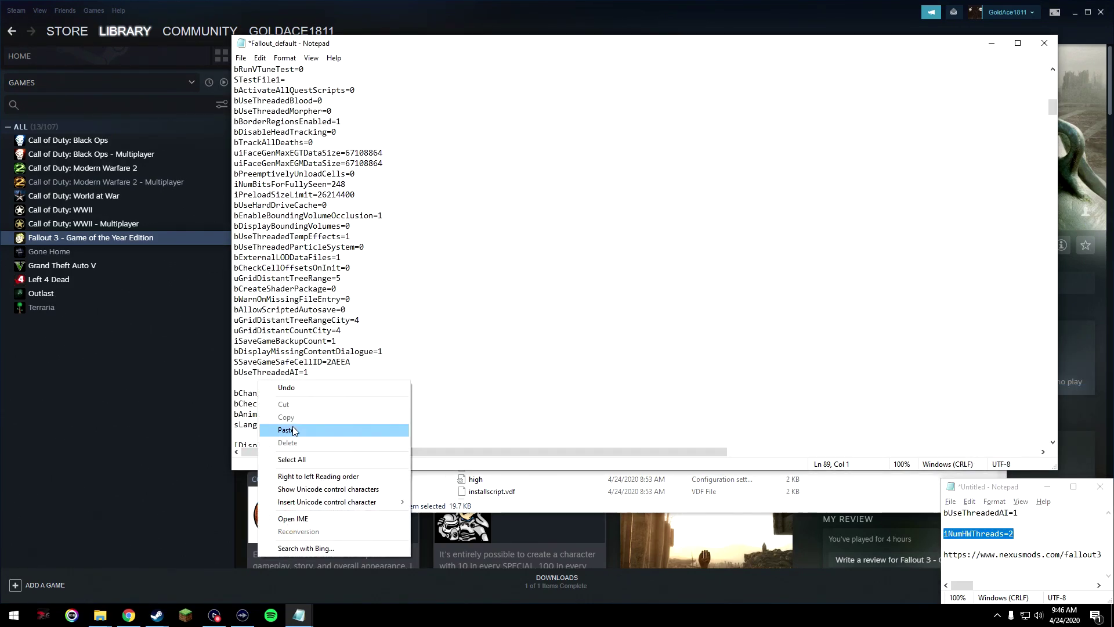
left_click(284, 426)
Save Fallout_default and close Notepad
left_click(240, 58)
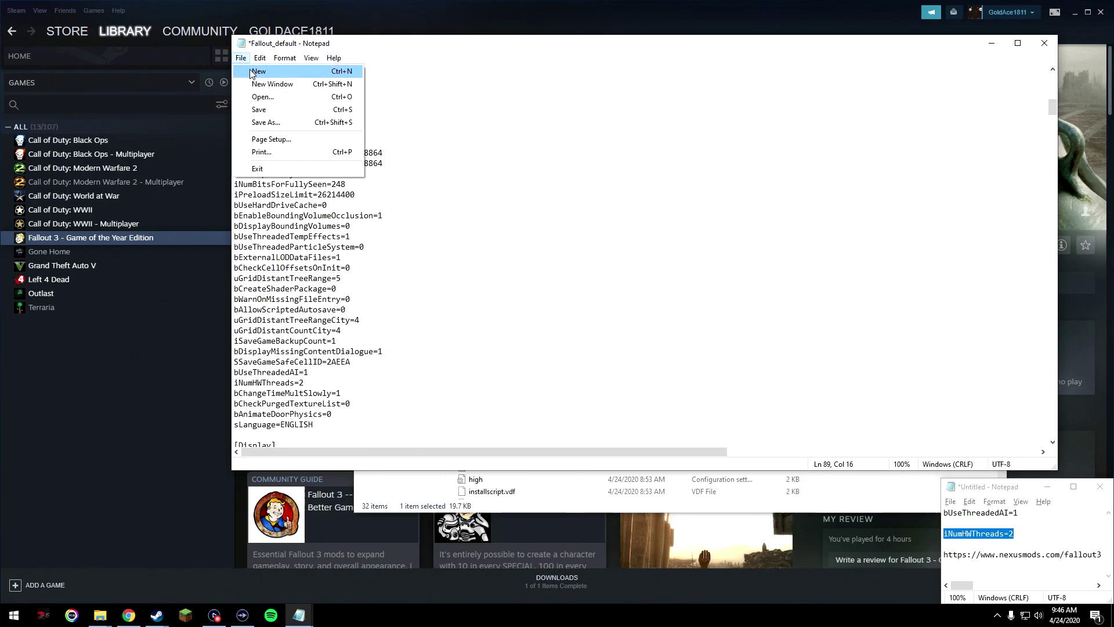
left_click(258, 113)
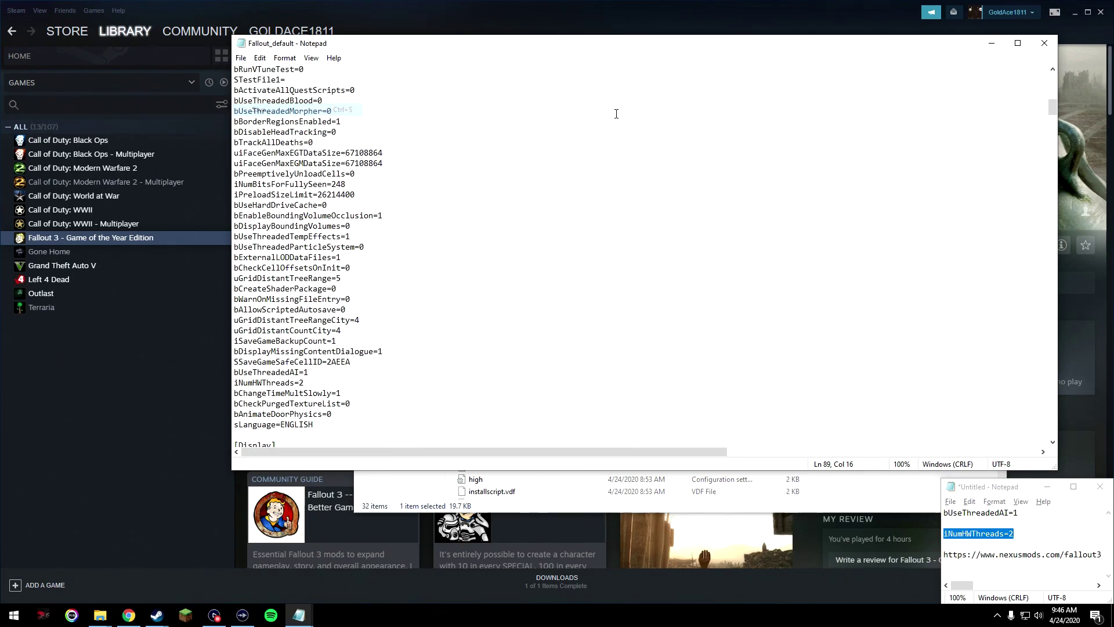
left_click(1044, 43)
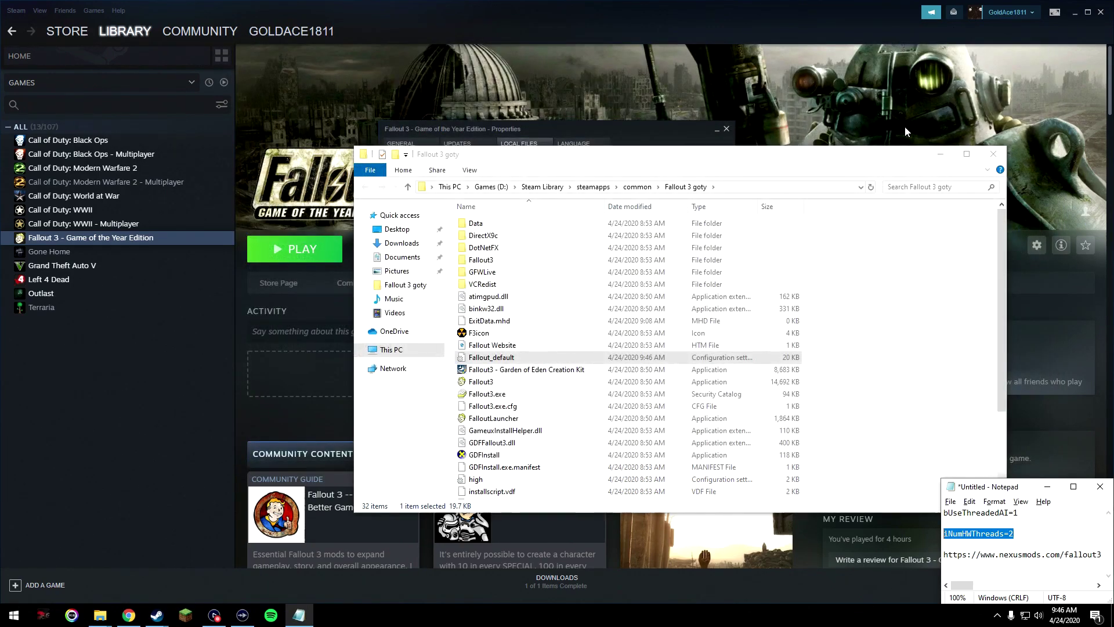
Set Fallout3's compatibility mode to Windows XP (Service Pack 3) and apply it
left_click(481, 382)
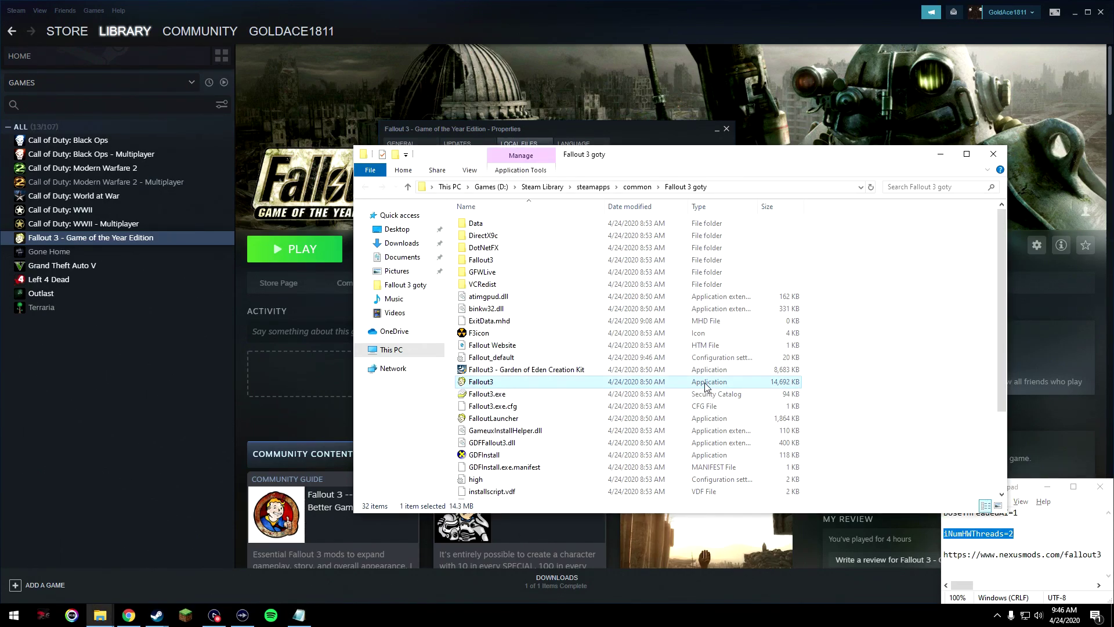
right_click(553, 389)
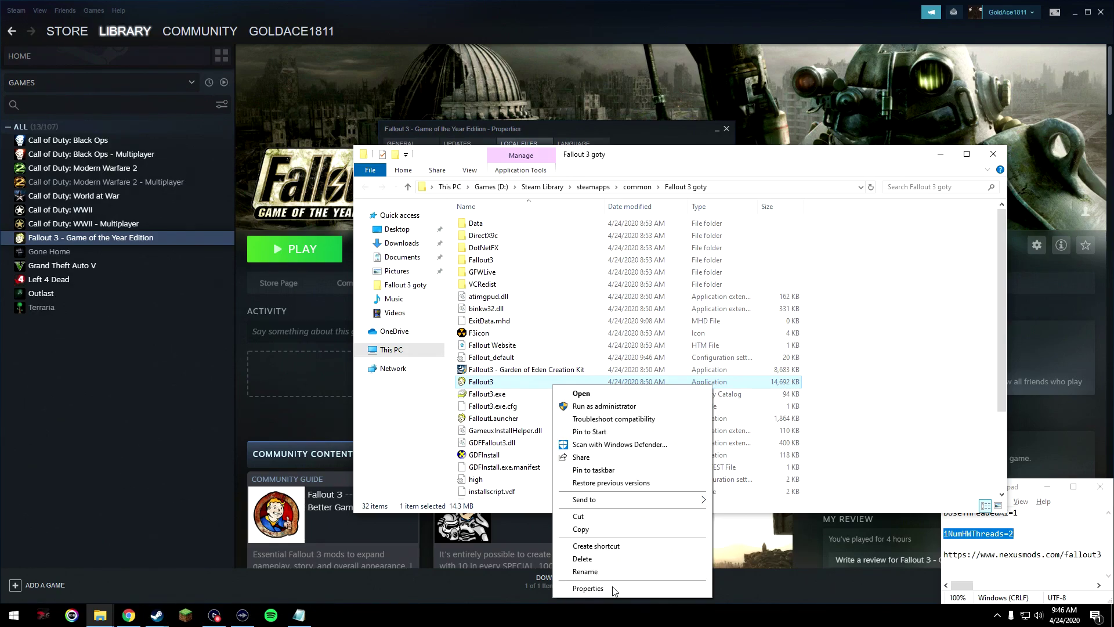
left_click(588, 588)
left_click(647, 331)
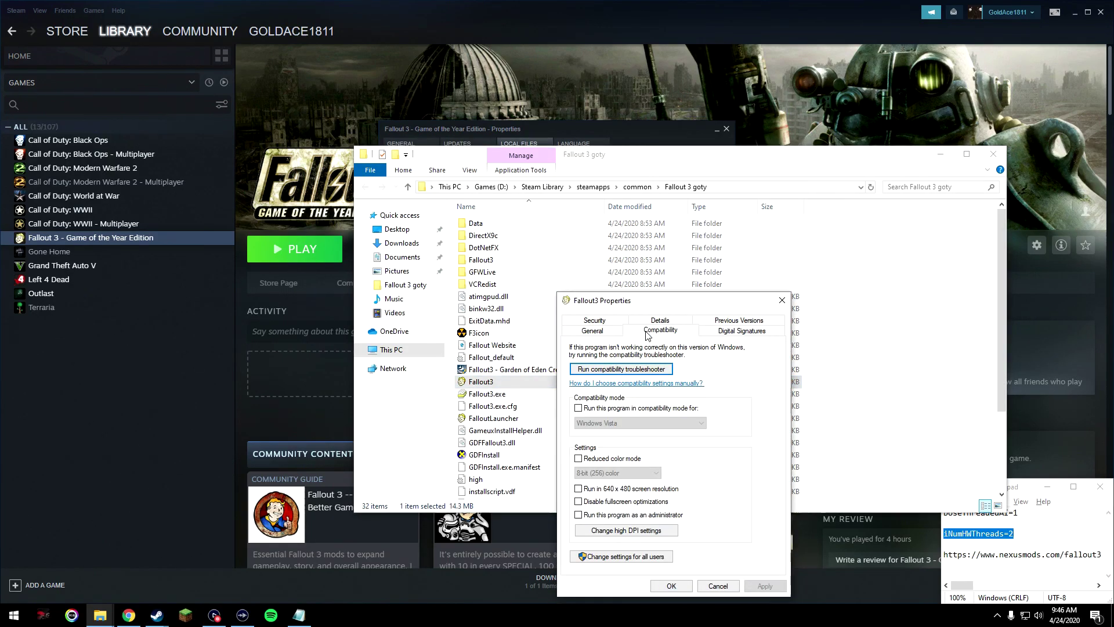
left_click_drag(650, 300, 643, 247)
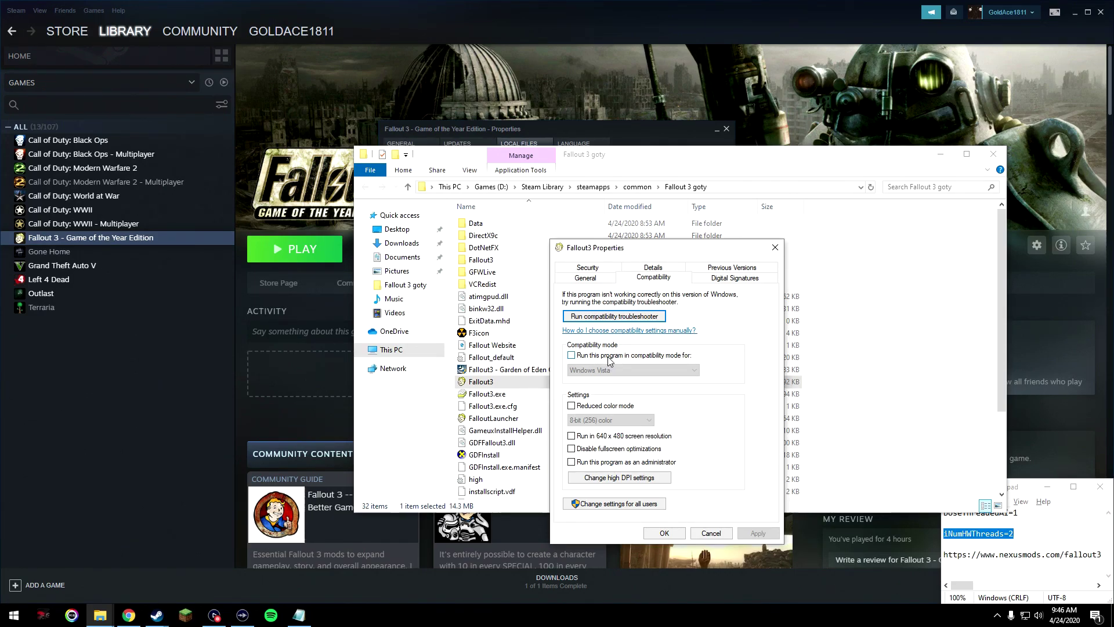
left_click(635, 356)
left_click(580, 370)
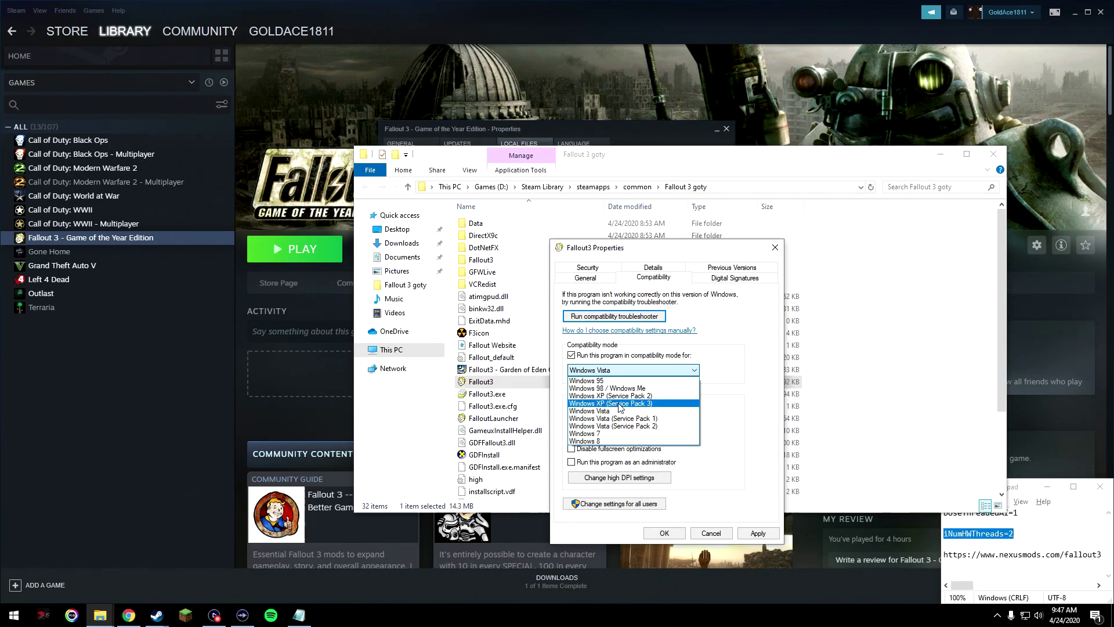
left_click(626, 404)
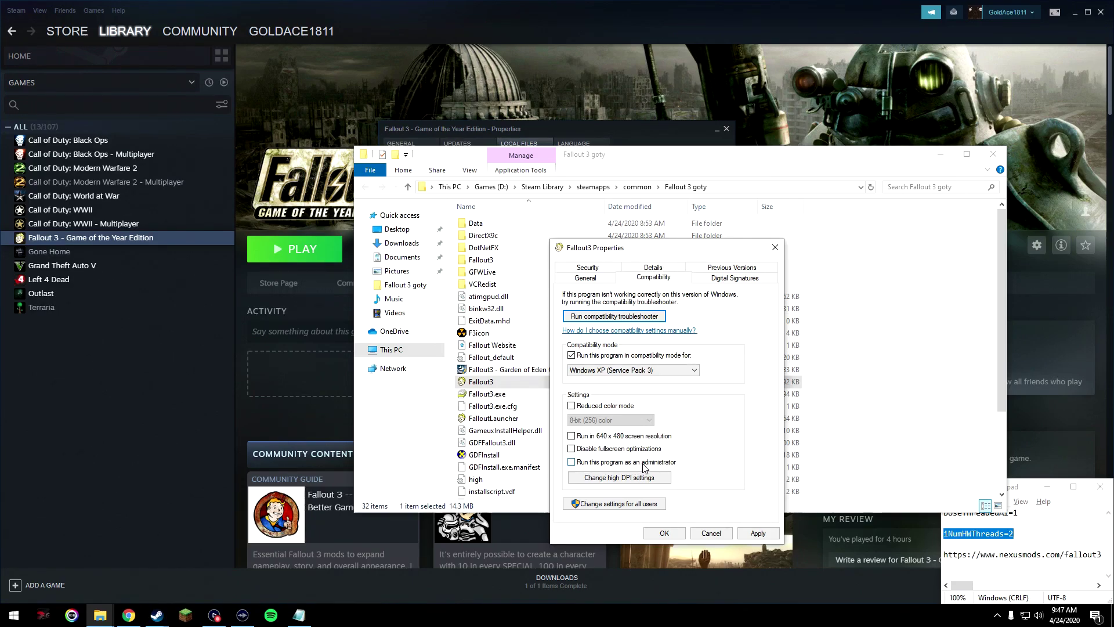
left_click(758, 533)
left_click(664, 533)
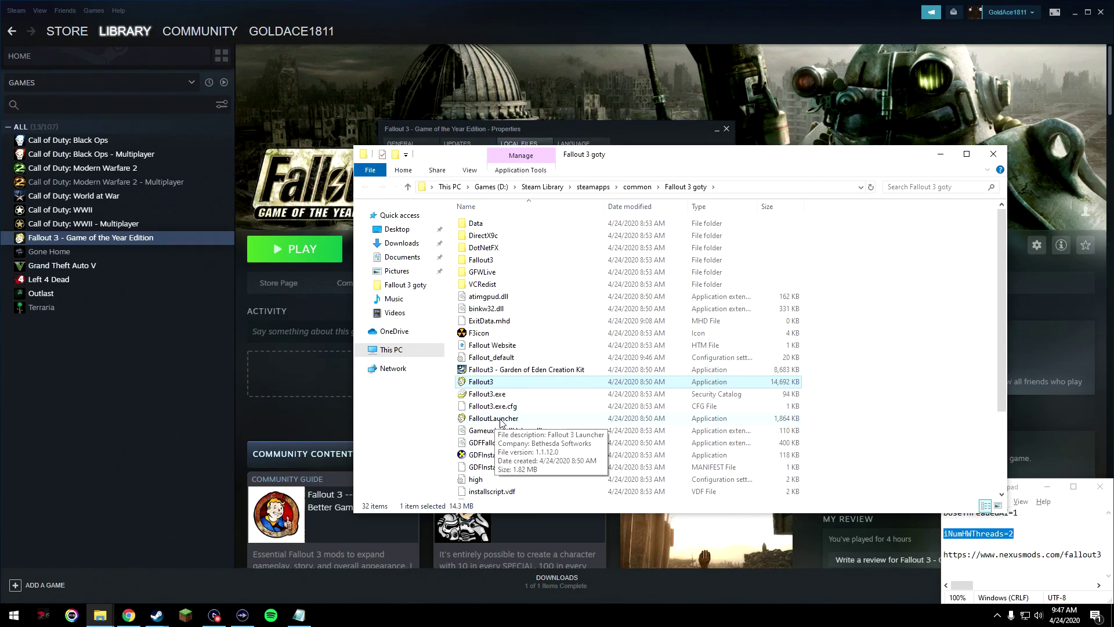
Give FalloutLauncher Windows XP (Service Pack 3) compatibility and Run as administrator
left_click(703, 420)
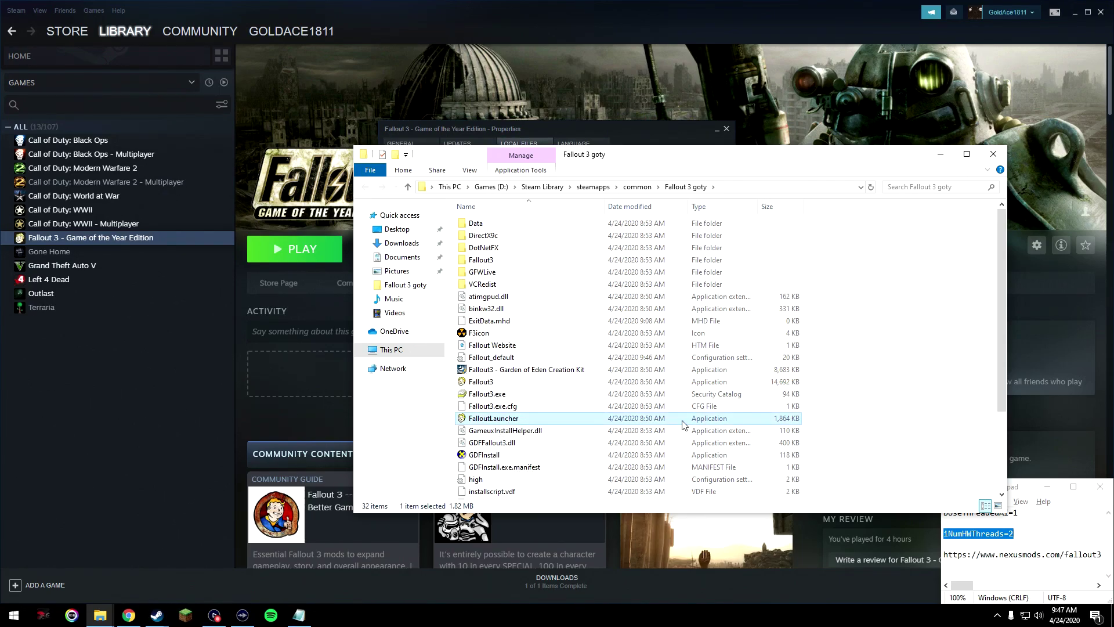
right_click(577, 416)
left_click(610, 405)
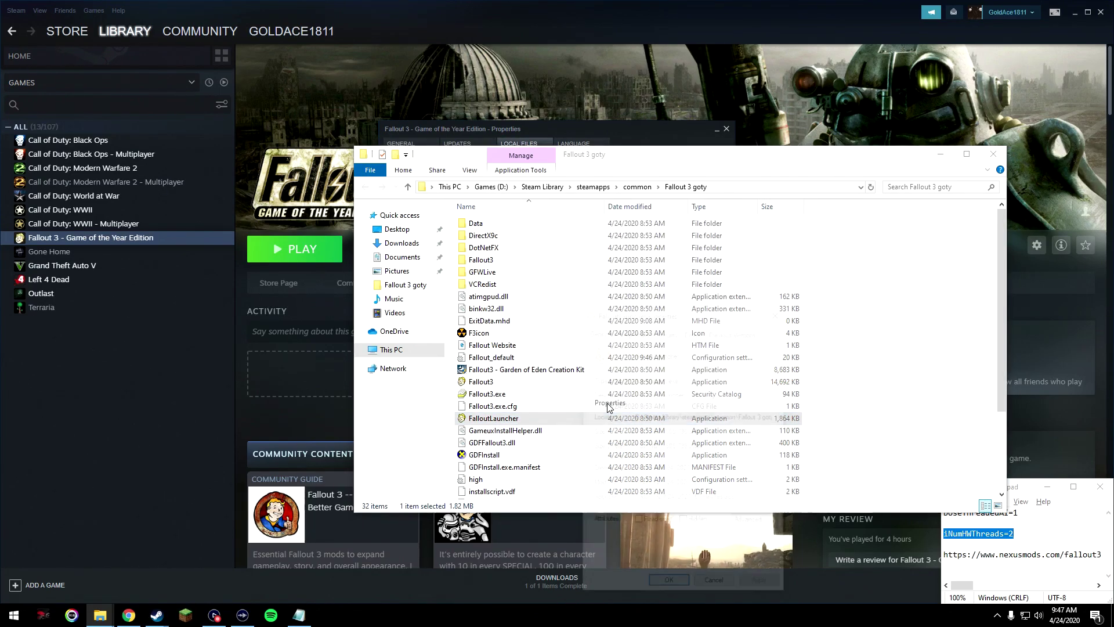
left_click(632, 330)
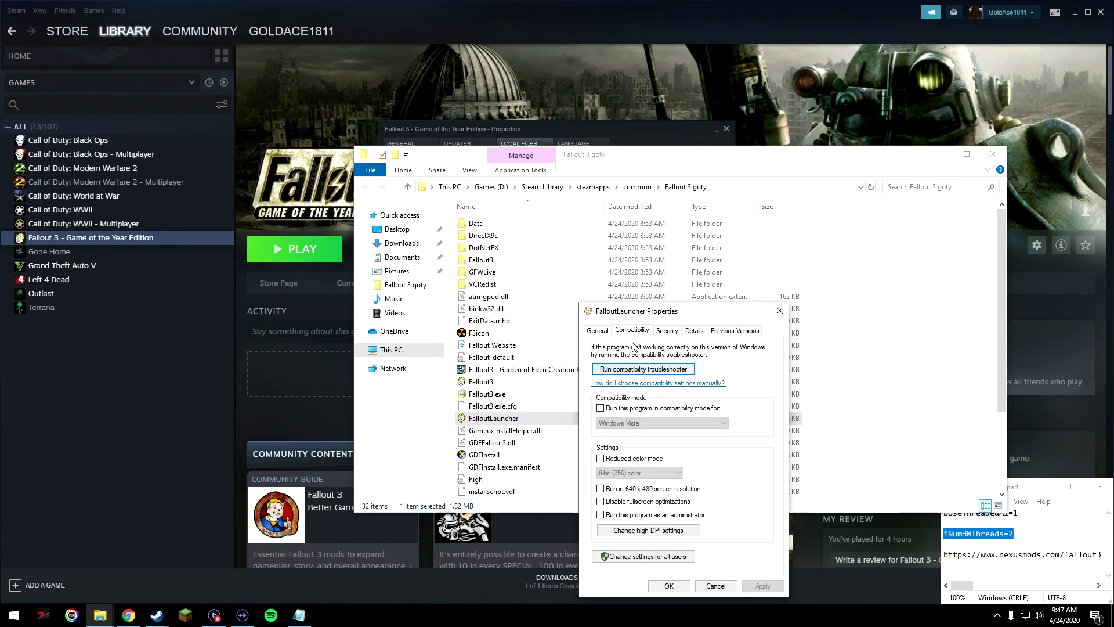
left_click(600, 408)
left_click(611, 422)
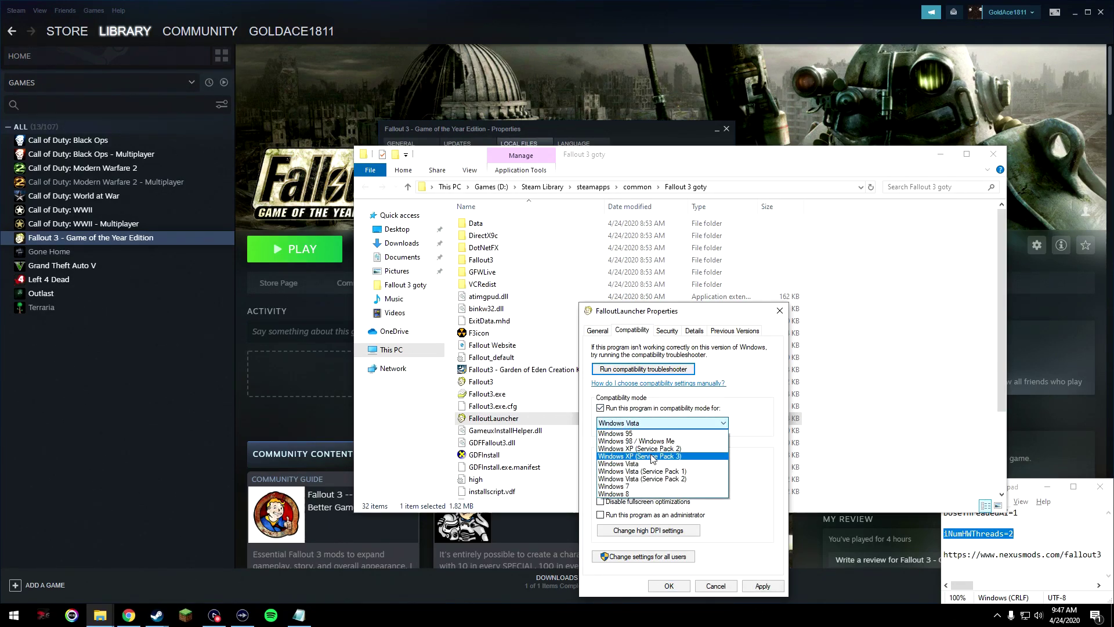
left_click(653, 456)
left_click(623, 515)
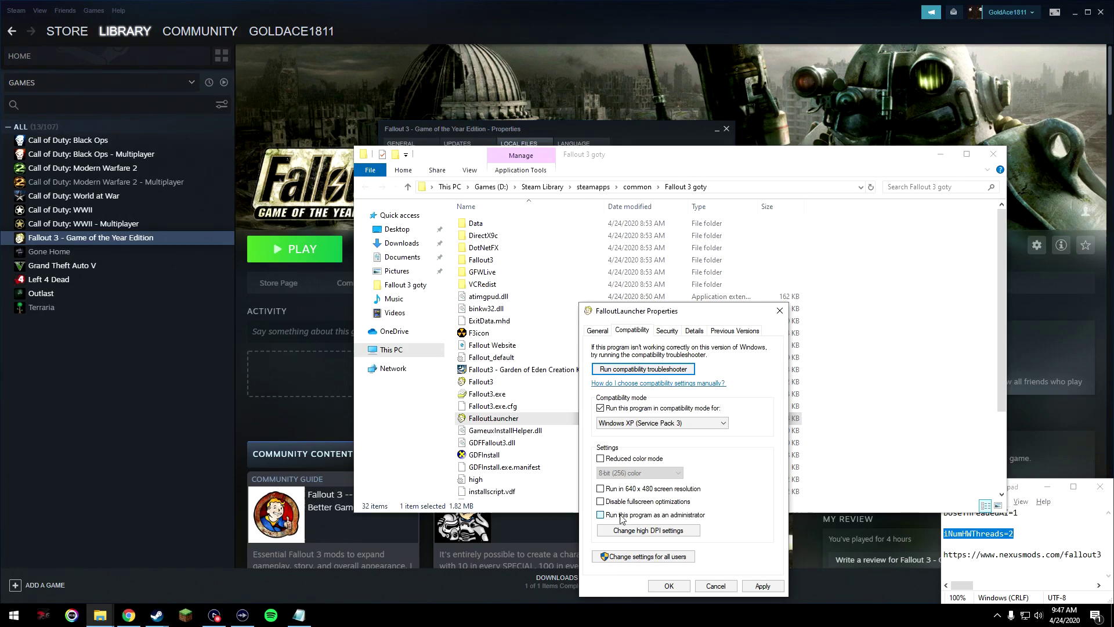
left_click(671, 586)
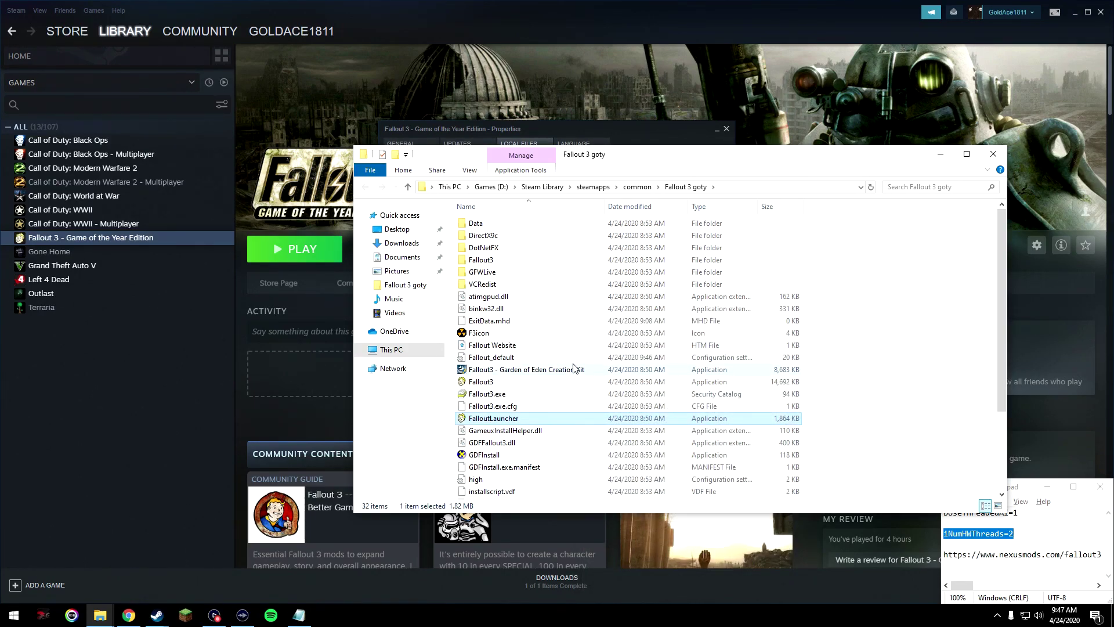
Download and install Games for Windows - LIVE from Microsoft's gfwlivesetup.exe
left_click(123, 610)
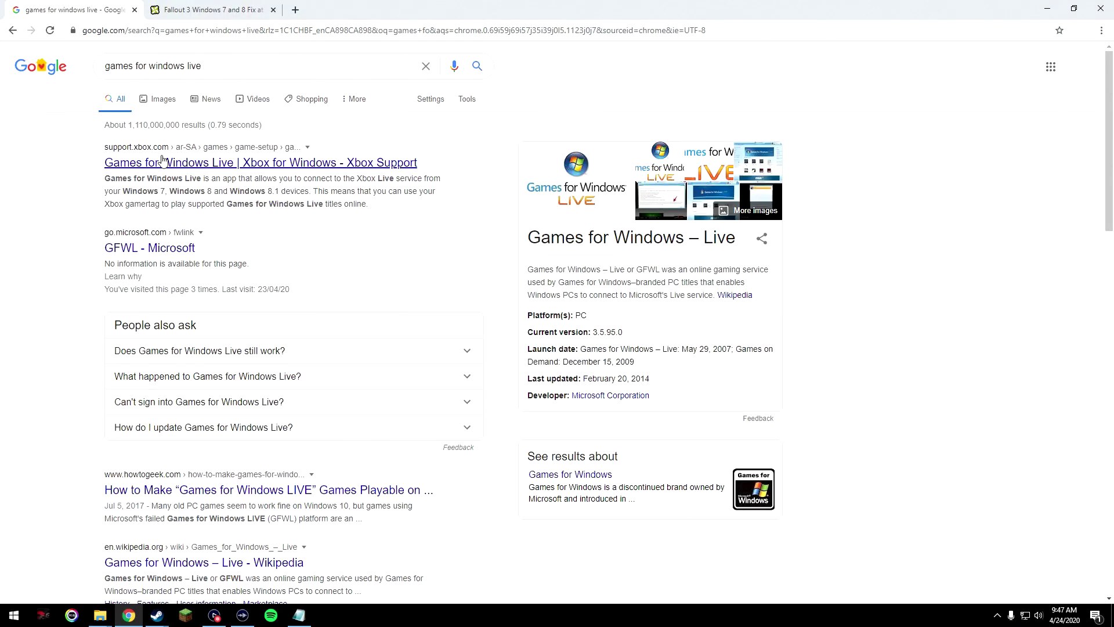
left_click(141, 246)
left_click(55, 596)
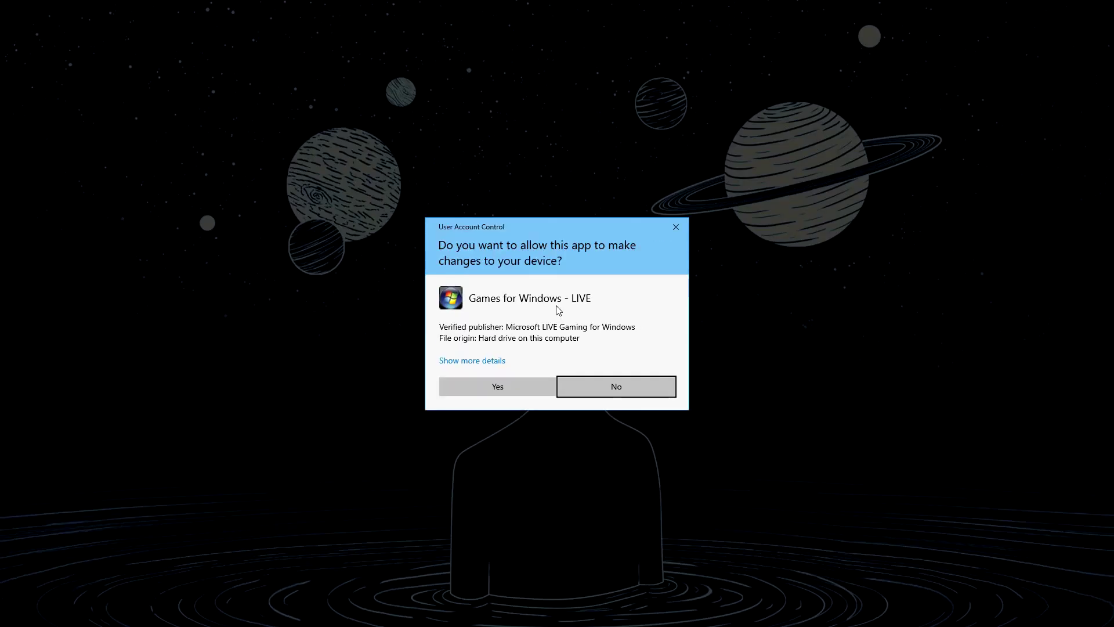
left_click(515, 386)
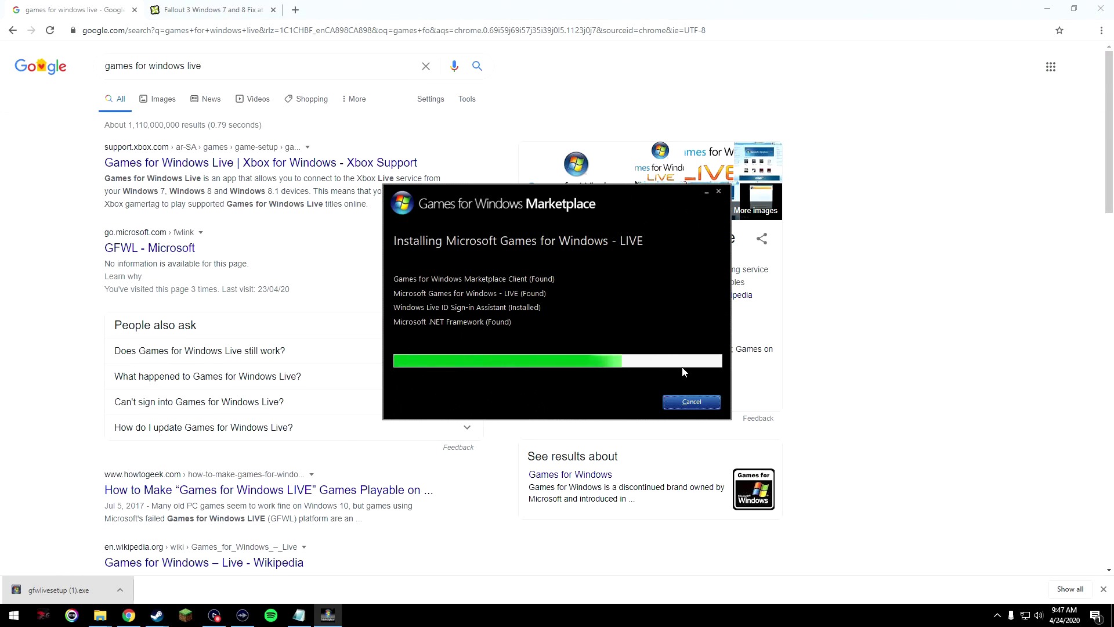
left_click(619, 406)
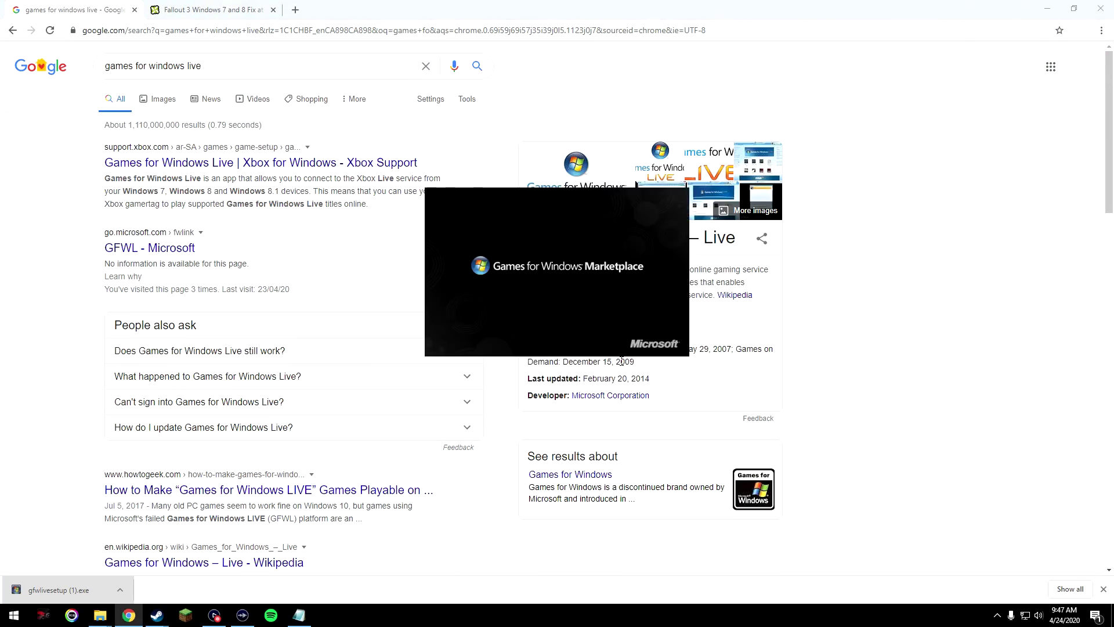
Close the Marketplace sign-in window and return to the Fallout 3 fix page
left_click(623, 199)
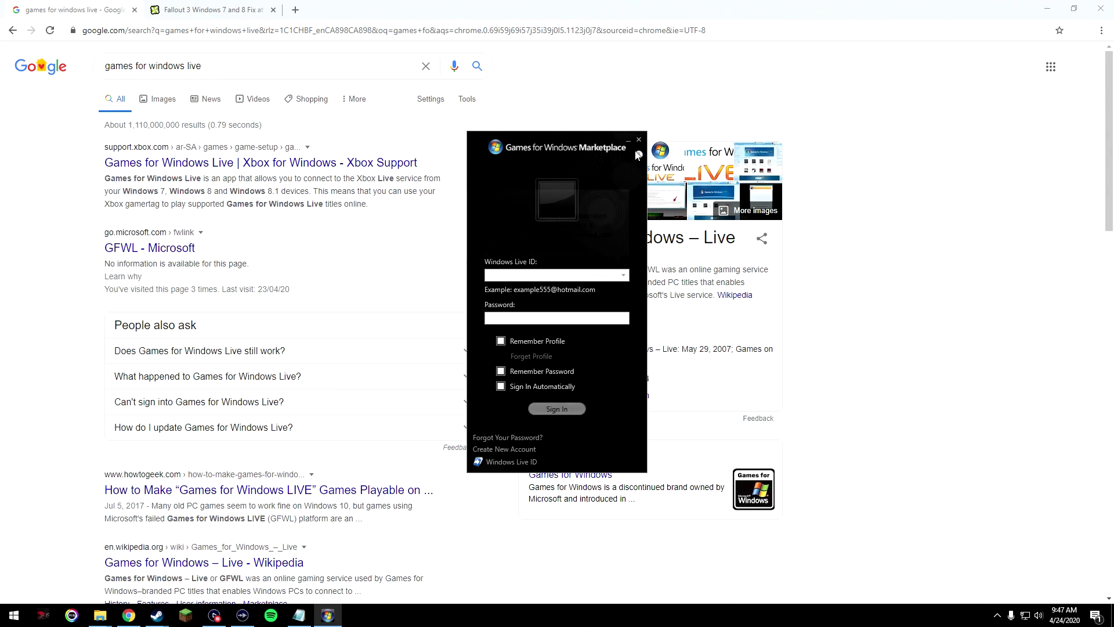
left_click(639, 140)
left_click(233, 10)
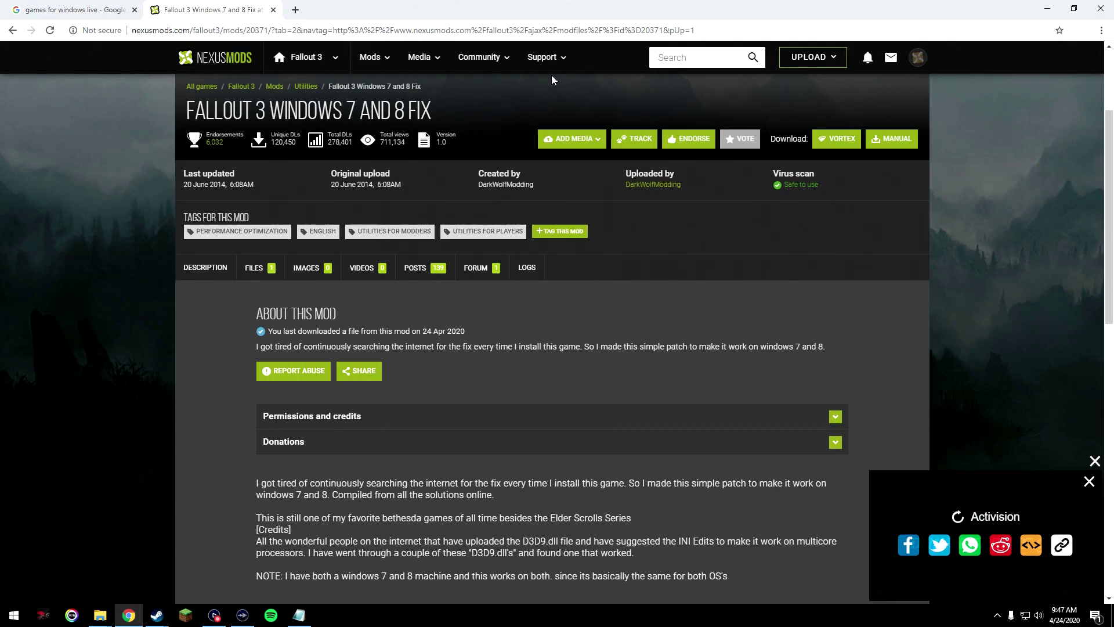
Start a manual Slow Download of Win 7 and 8 patch-20371-1-0.zip
left_click(919, 57)
left_click(920, 58)
left_click(917, 58)
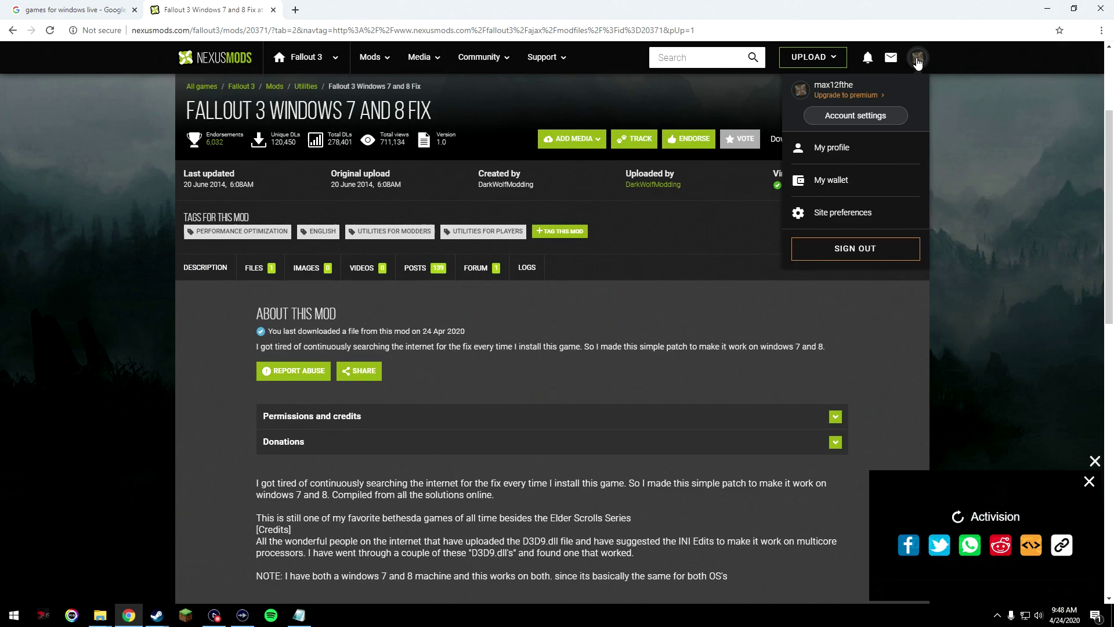
left_click(917, 59)
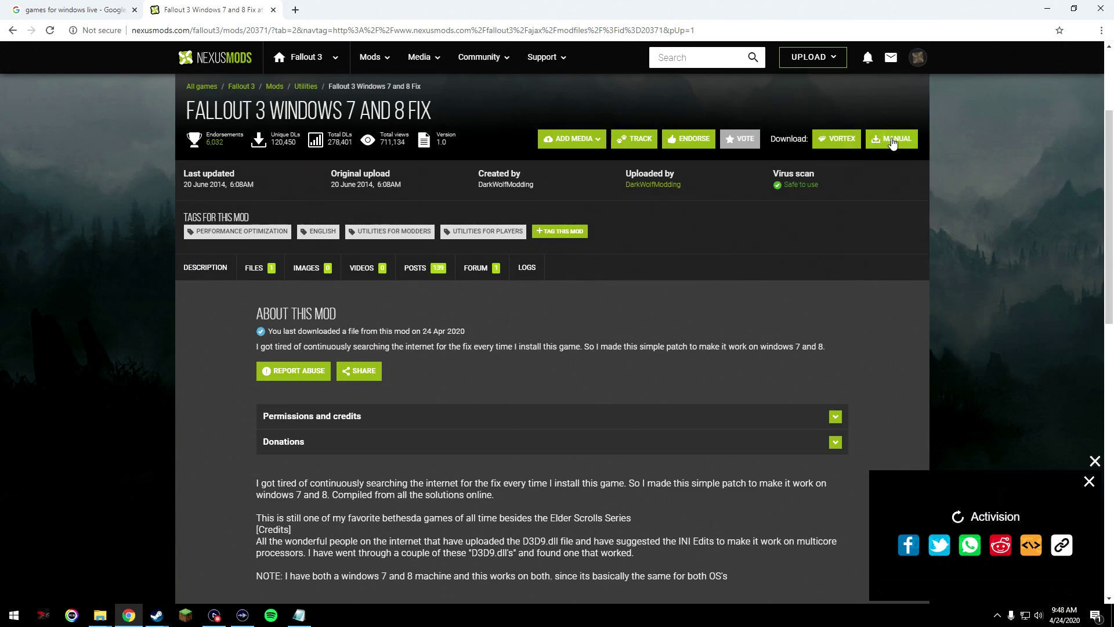
left_click(890, 142)
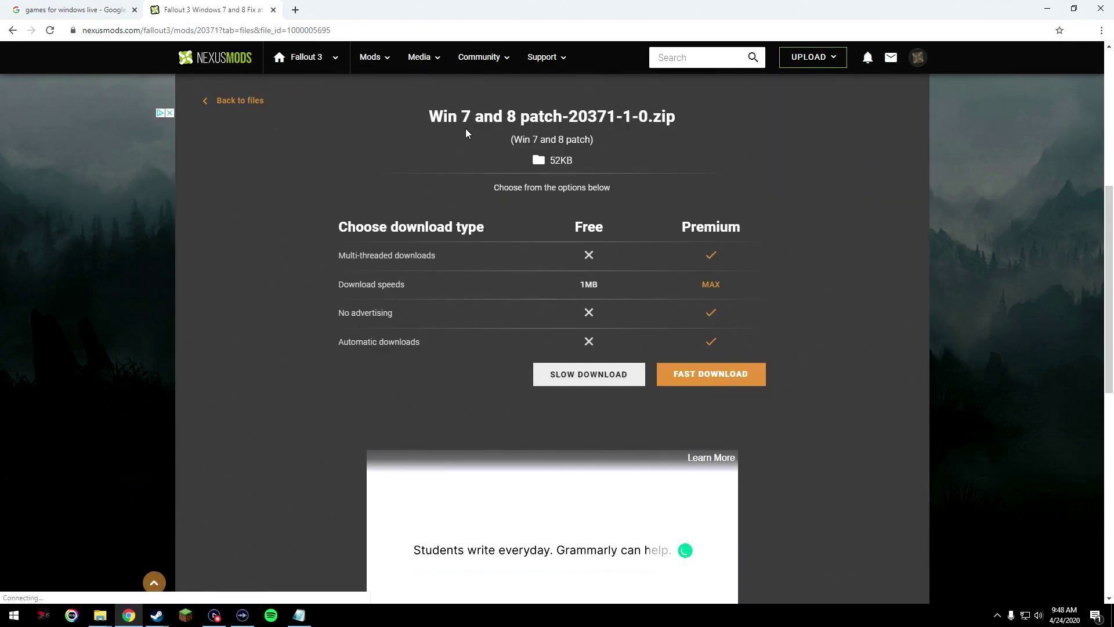
left_click(588, 375)
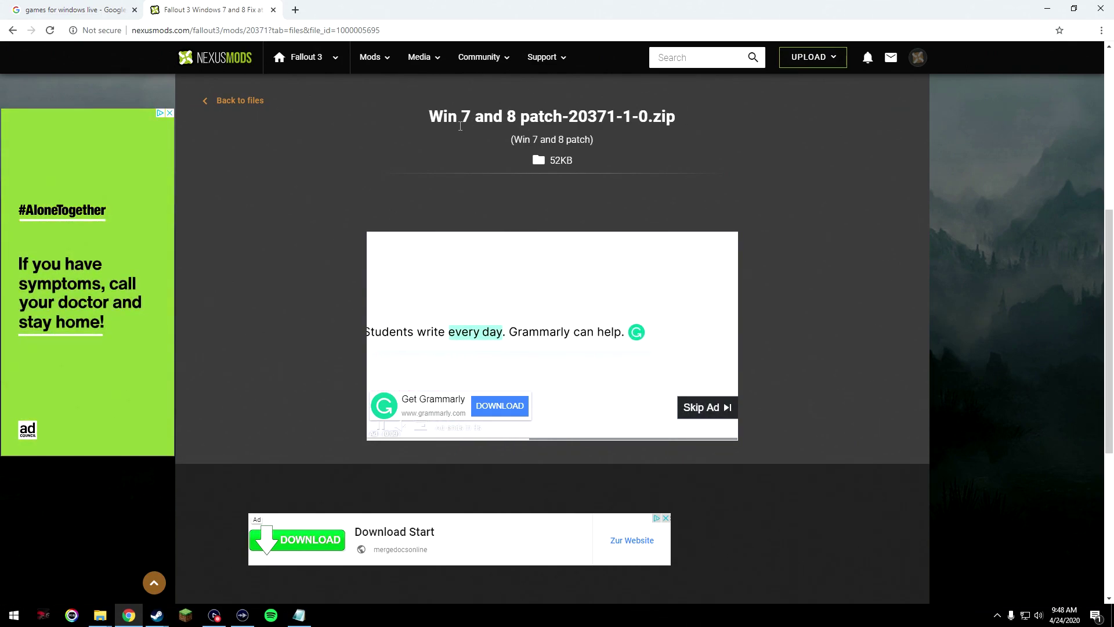
Copy d3d9.dll from the zip's Fallout 3 Win 7 and 8 fix\Source Files into Fallout 3 goty
left_click(42, 590)
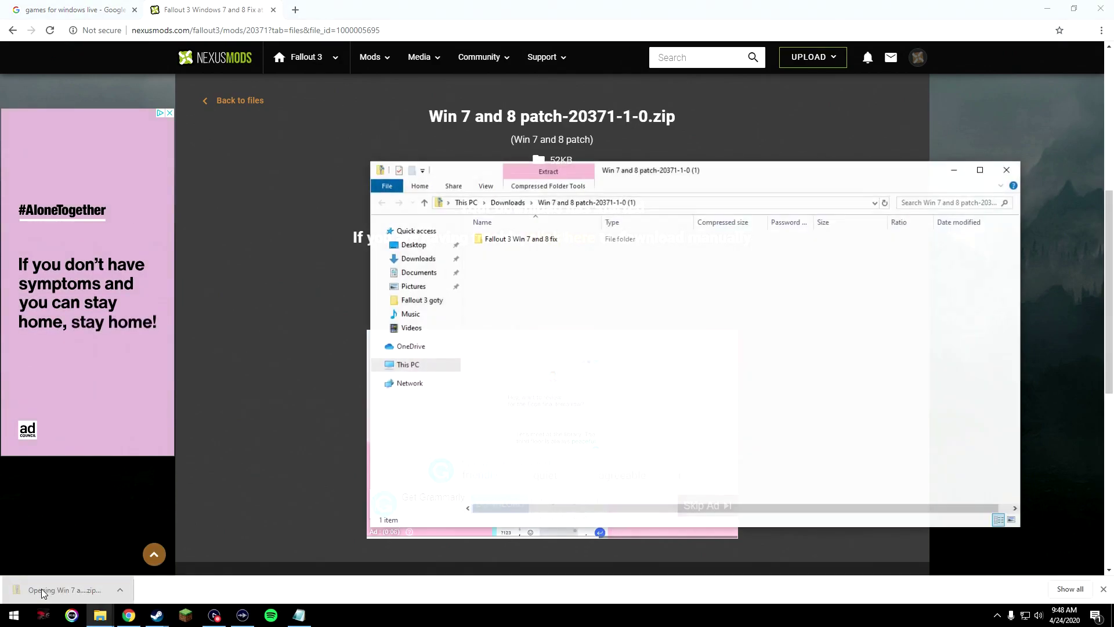
left_click(496, 243)
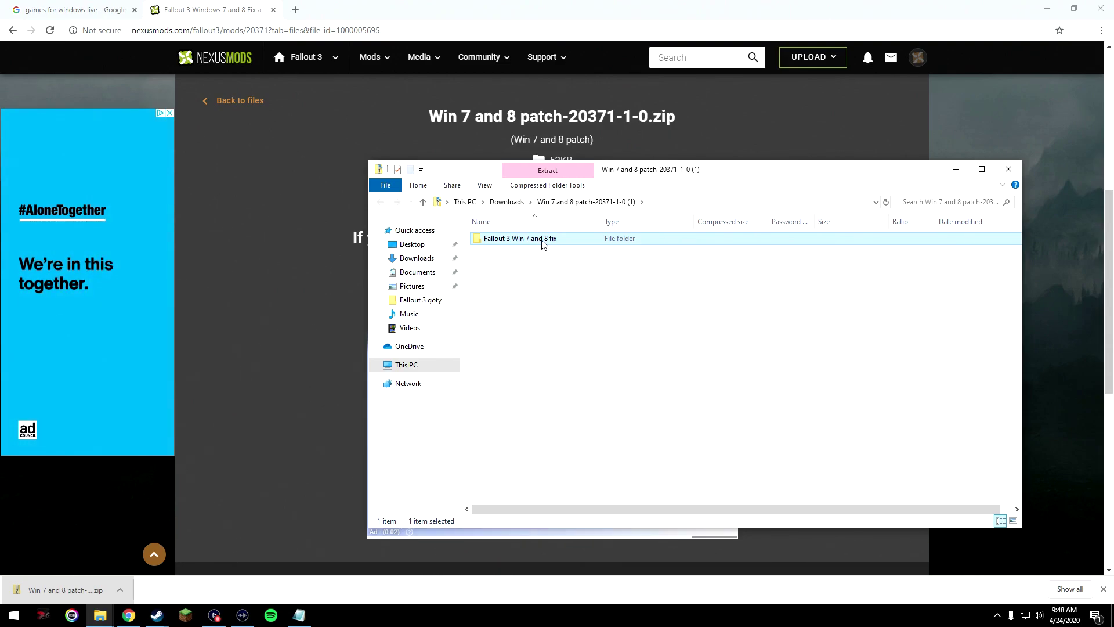
double_click(543, 245)
double_click(498, 242)
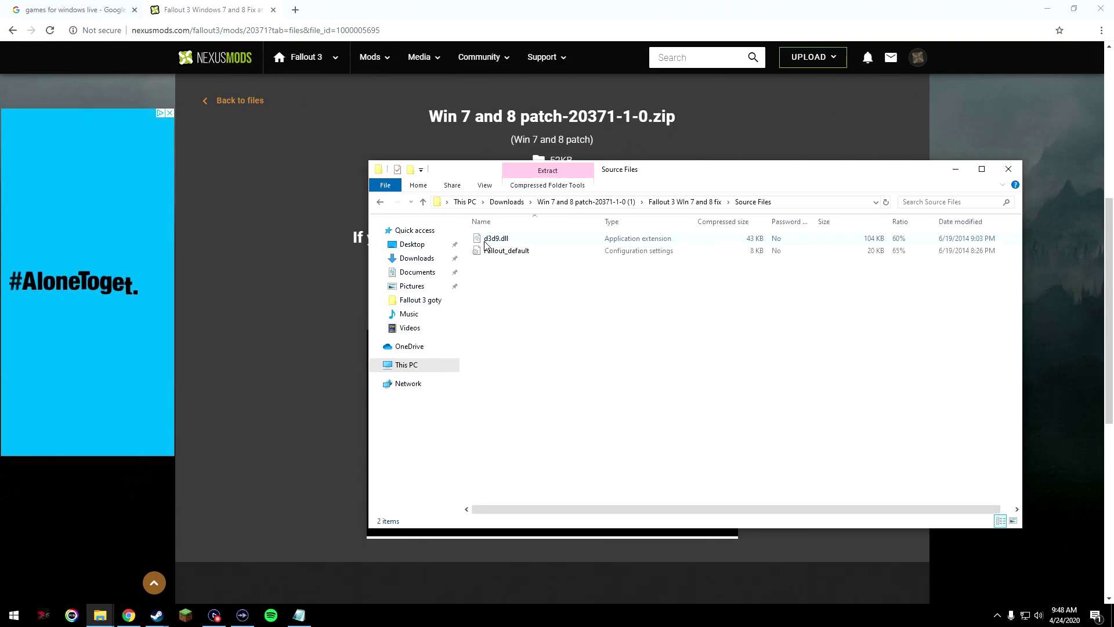
left_click(502, 243)
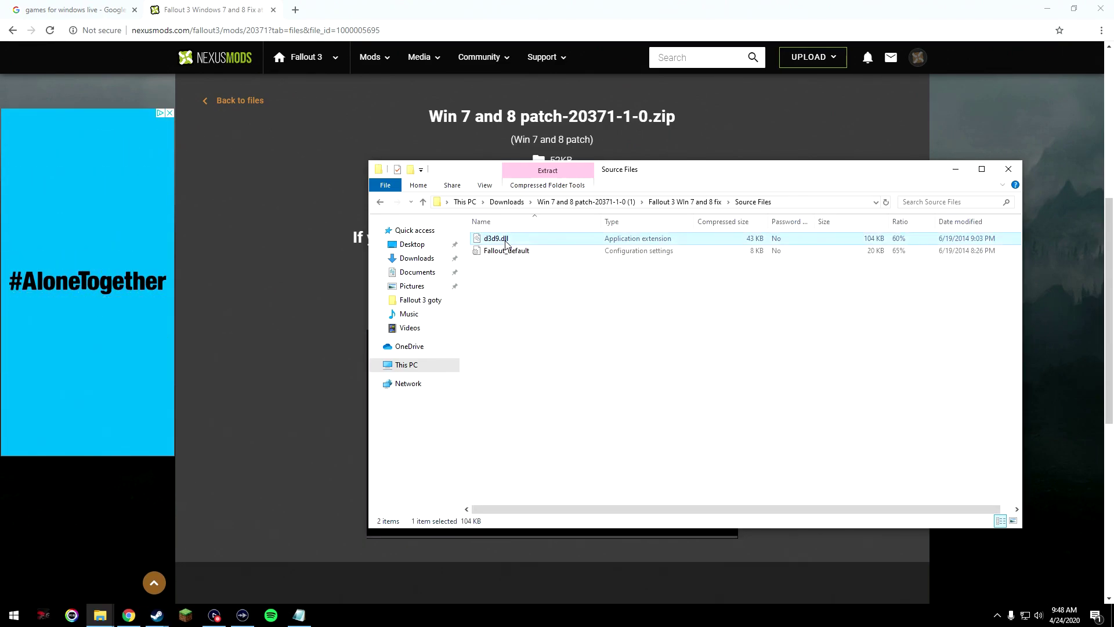
left_click(1101, 9)
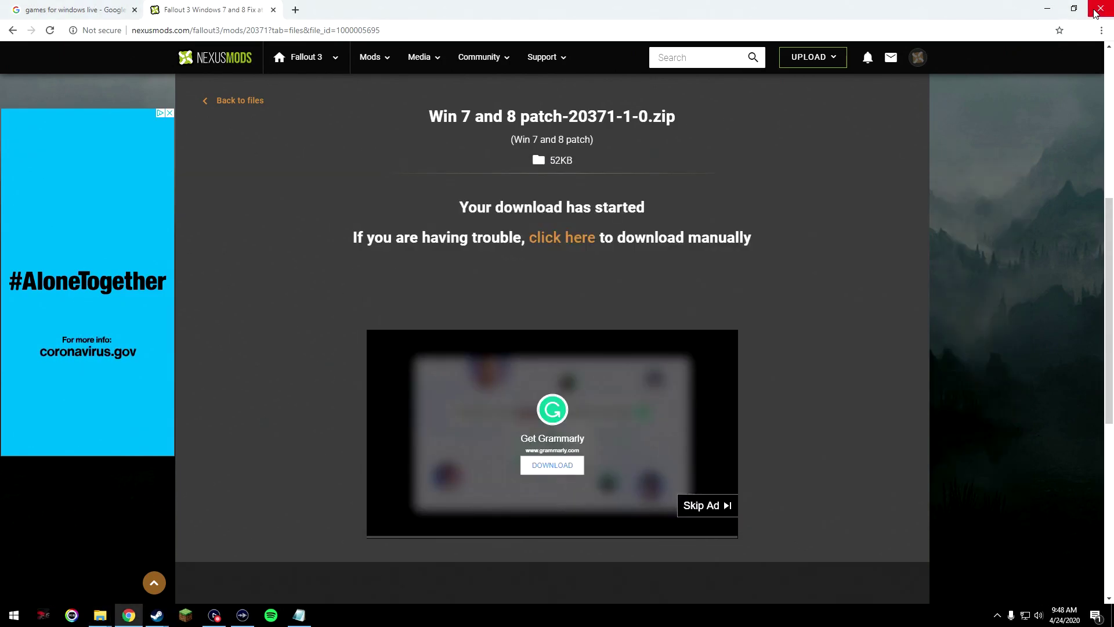
left_click_drag(734, 174, 763, 438)
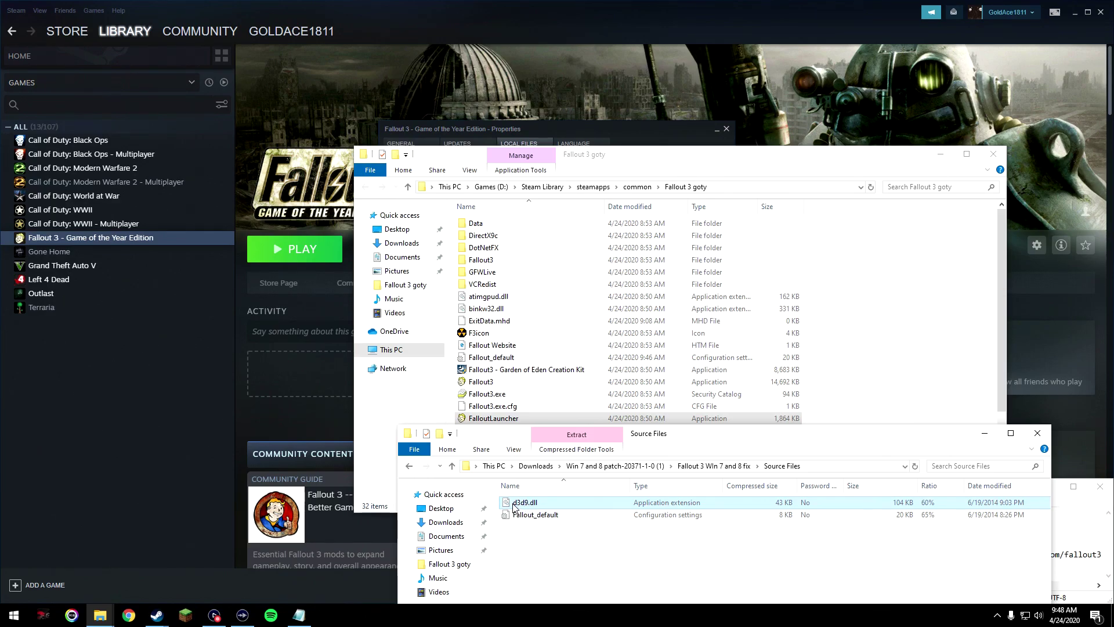
left_click_drag(513, 503, 980, 371)
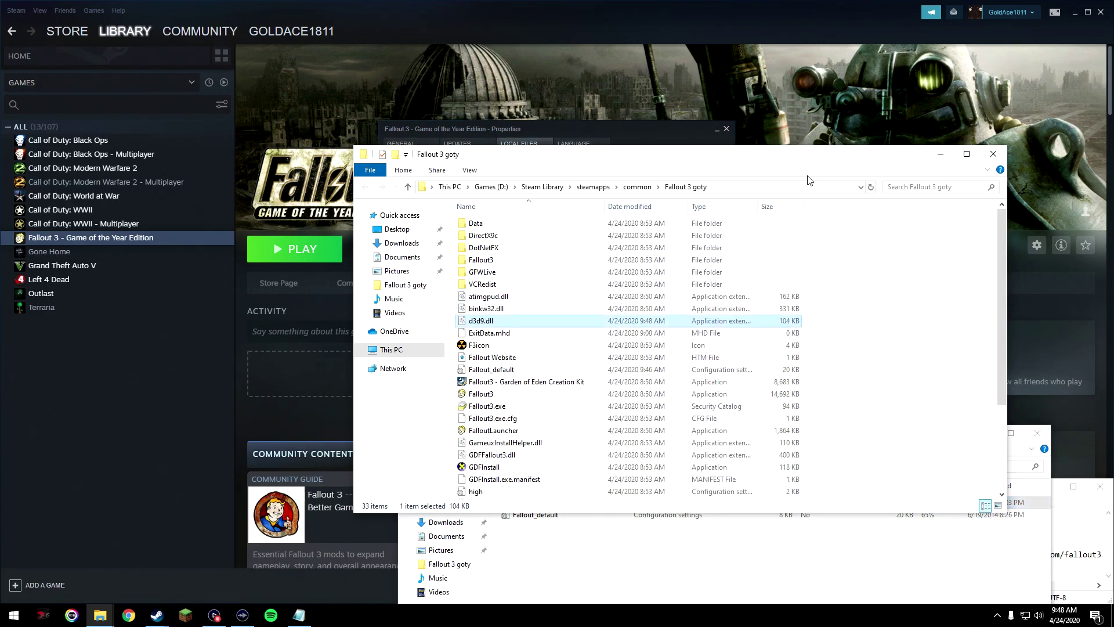
left_click_drag(638, 154, 569, 48)
Close the Fallout 3 goty and Source Files Explorer windows
left_click(835, 152)
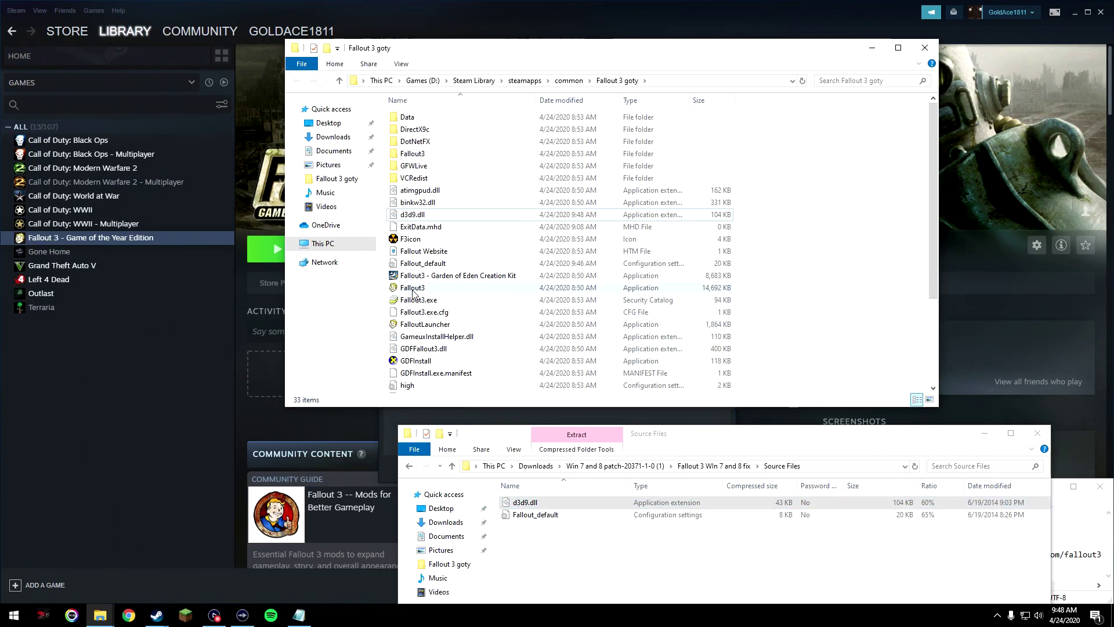
left_click(413, 290)
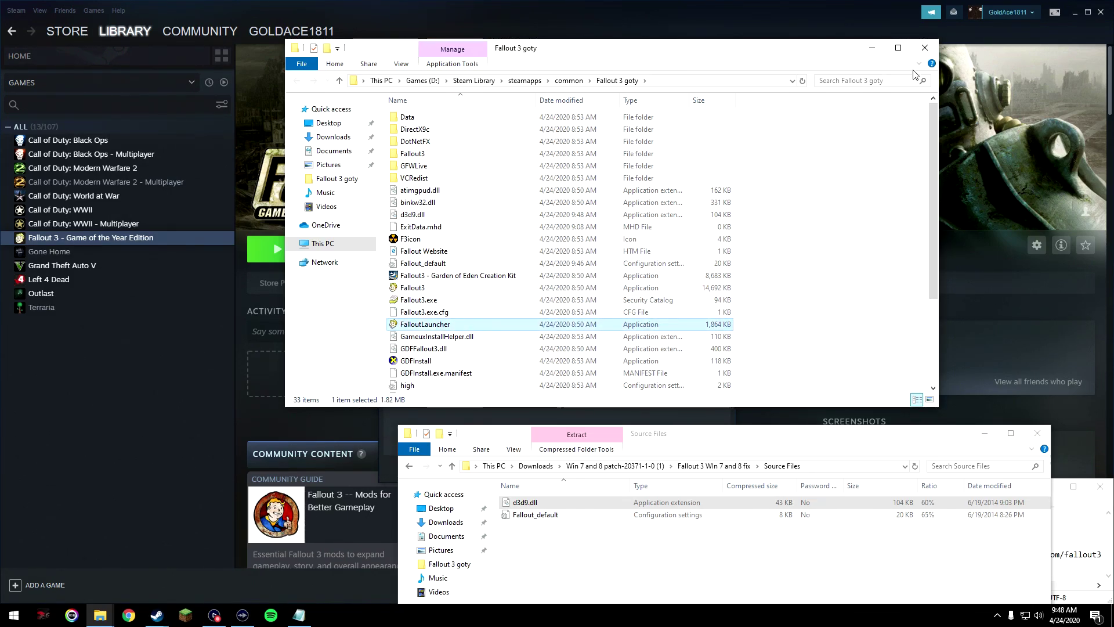
left_click(925, 48)
left_click(1036, 432)
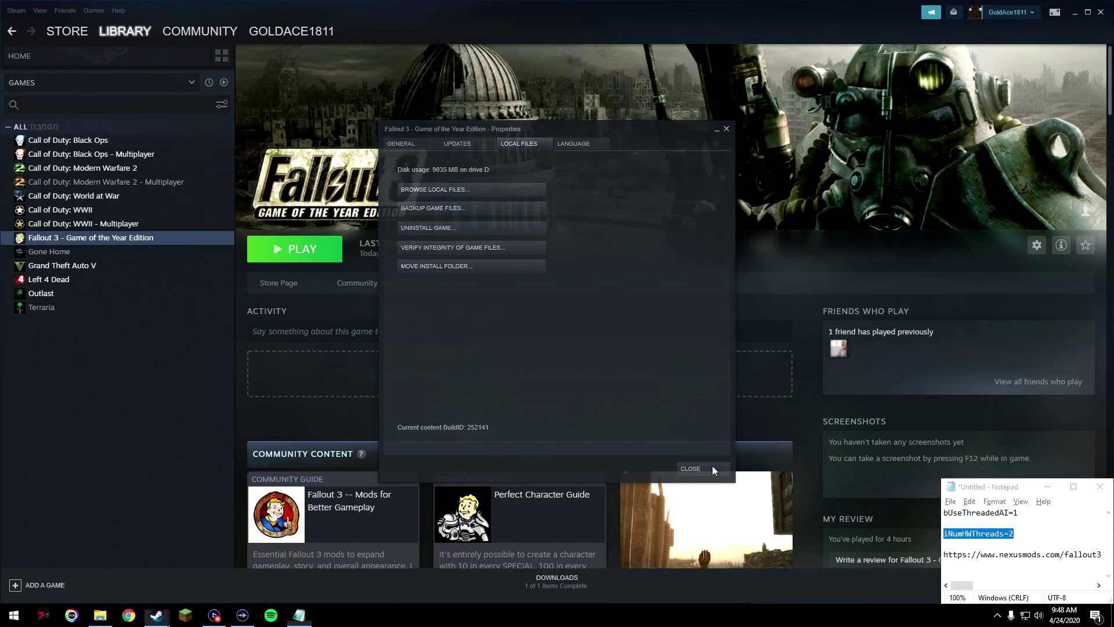
Close Steam's properties and launch Fallout 3, allowing the launcher to run
left_click(712, 464)
left_click(286, 251)
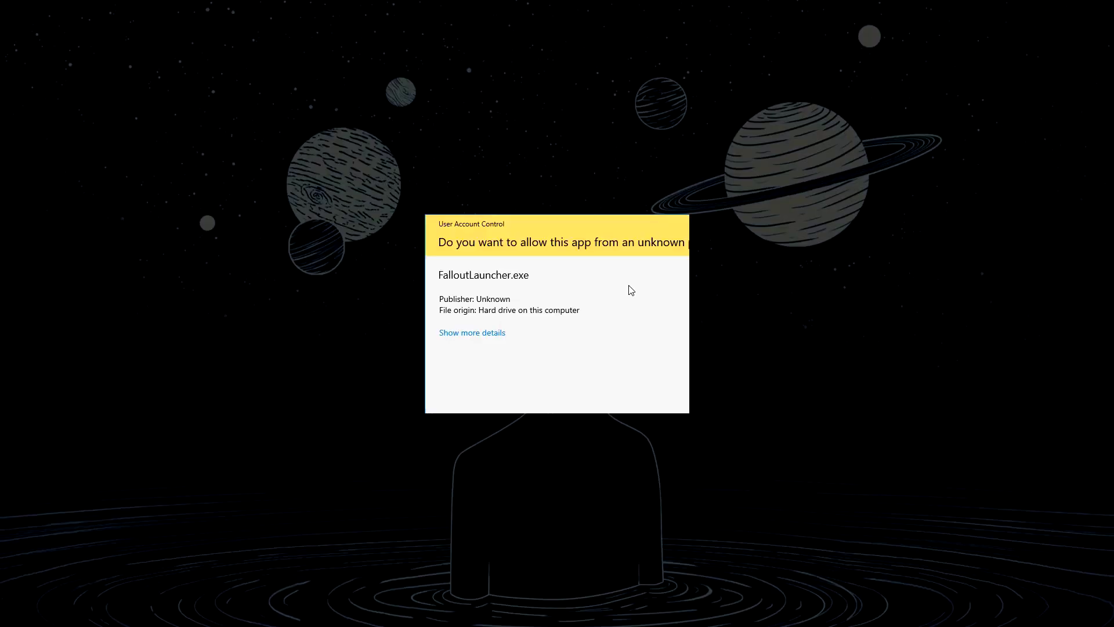
left_click(523, 387)
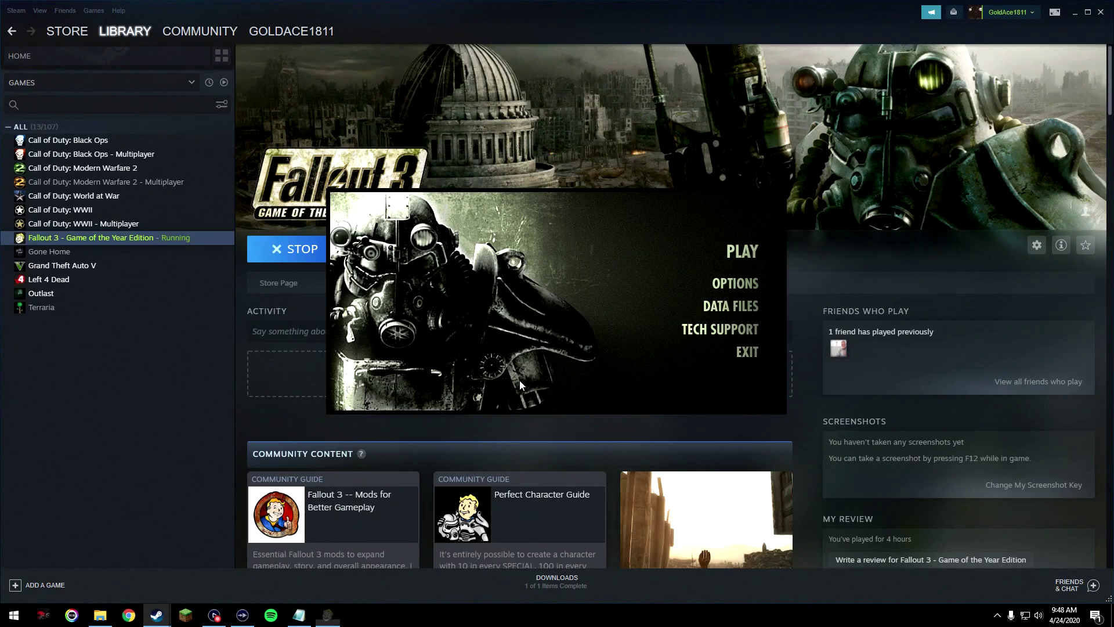
Set the launcher's graphics detail preset to Ultra and save the options
left_click(732, 284)
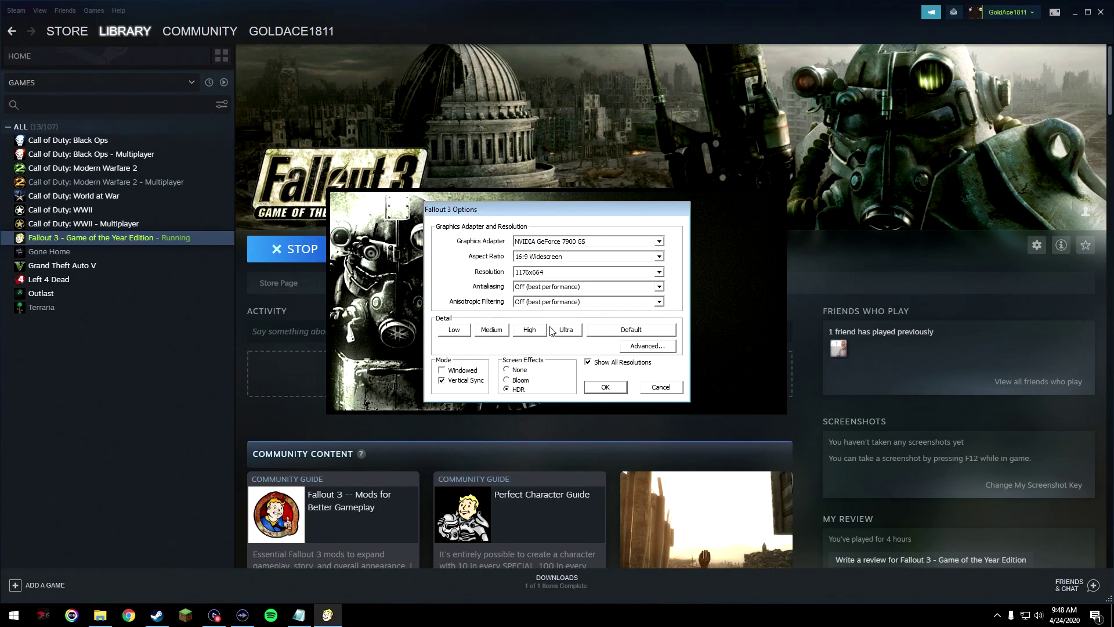
left_click(531, 330)
left_click(631, 347)
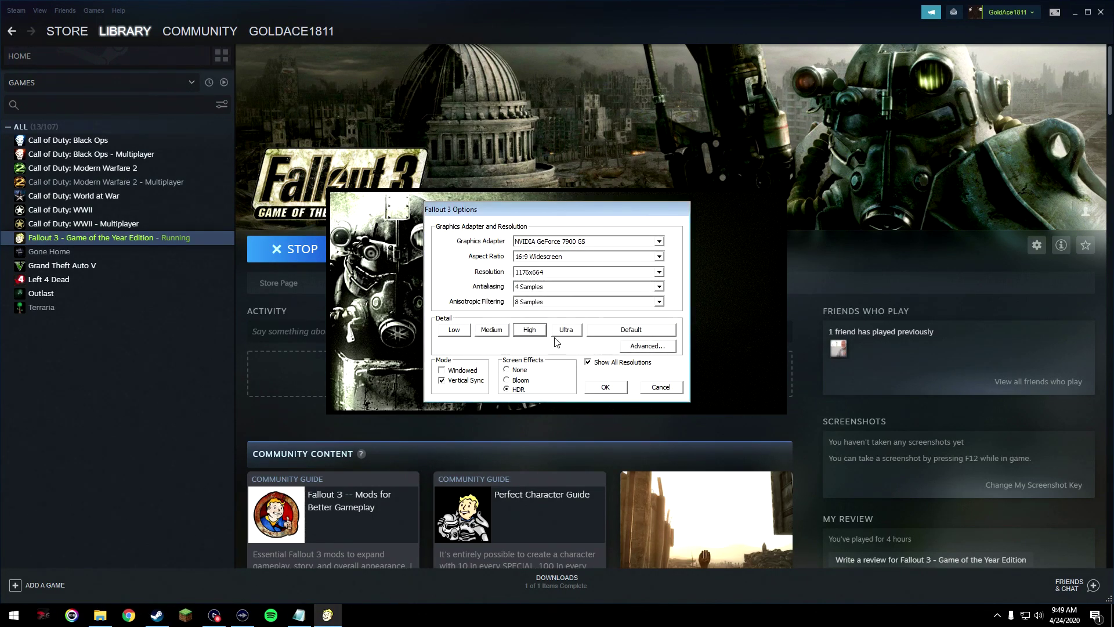
left_click(565, 330)
left_click(628, 347)
left_click(616, 385)
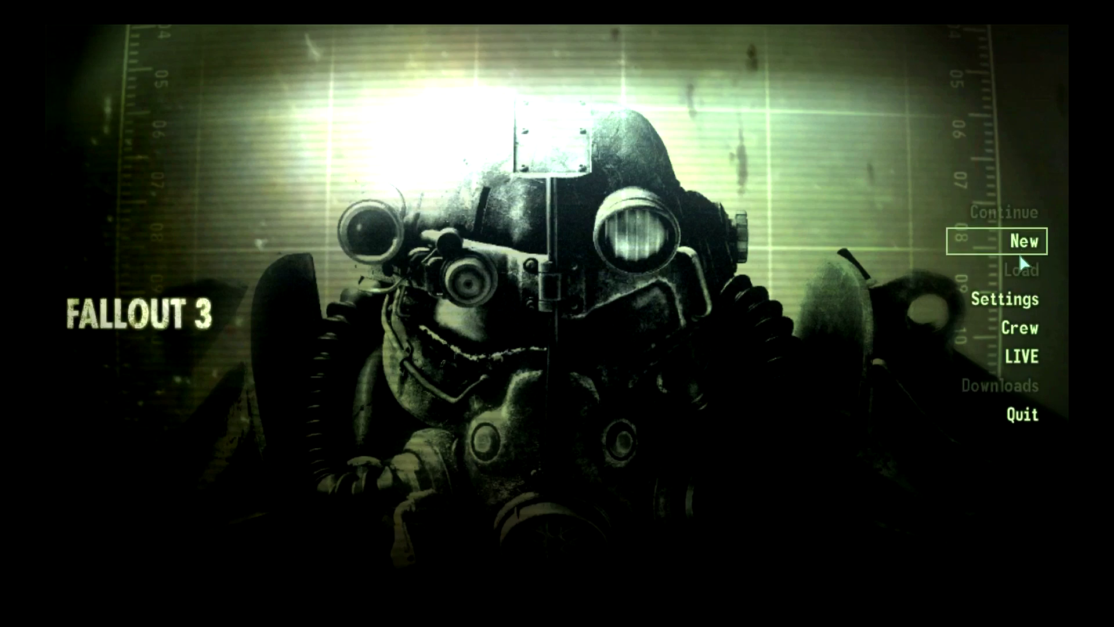
Start and confirm a new Fallout 3 game, choosing Boy at the Choose sex prompt
left_click(1006, 250)
left_click(913, 238)
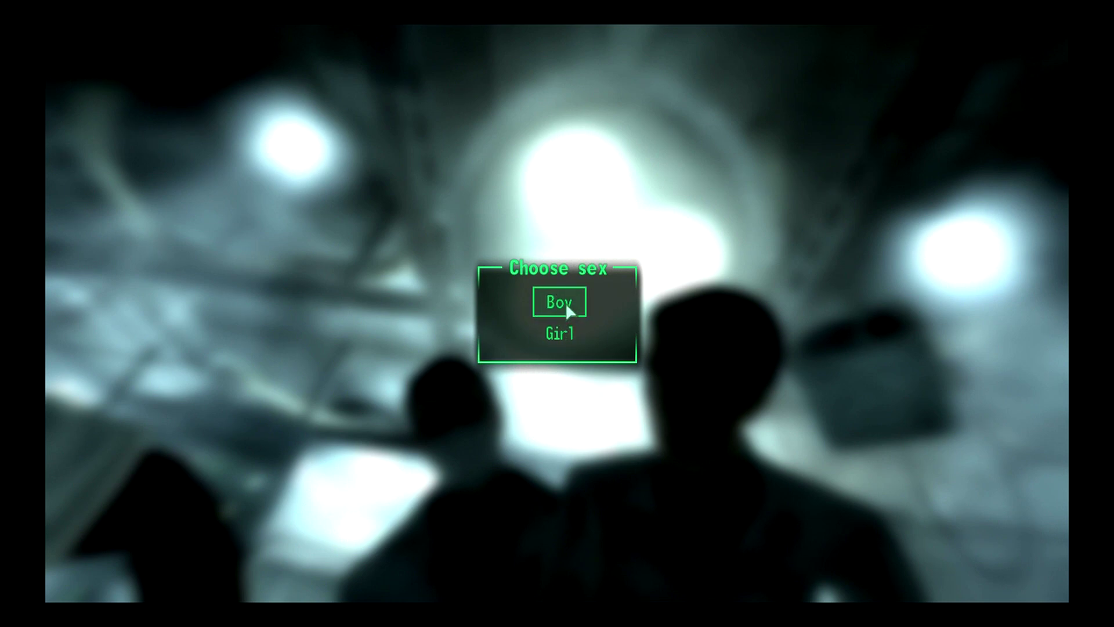
left_click(566, 304)
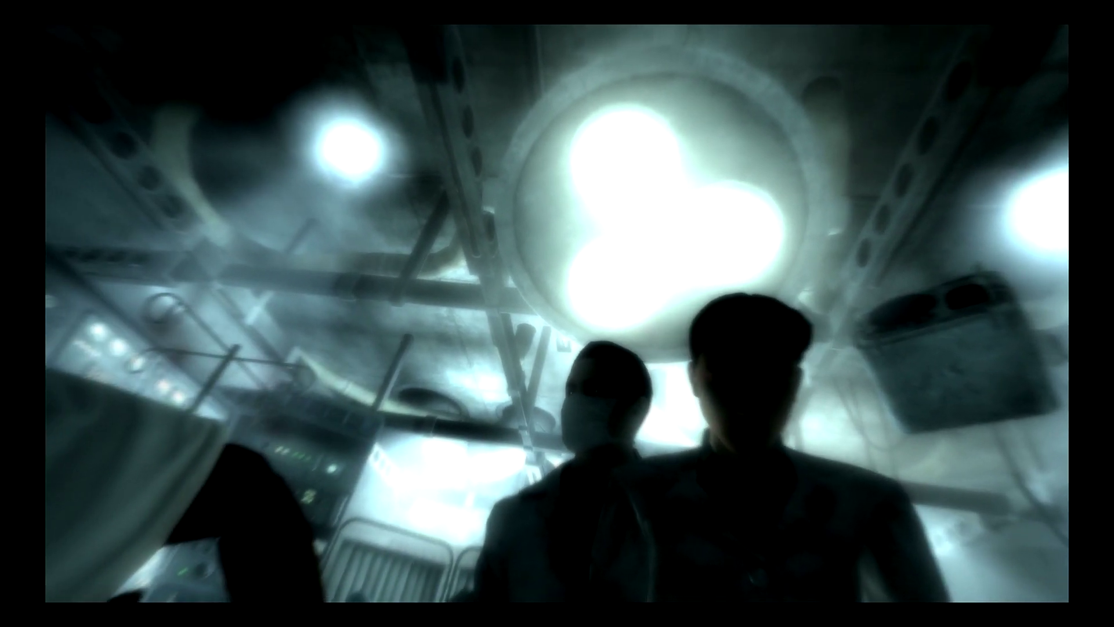